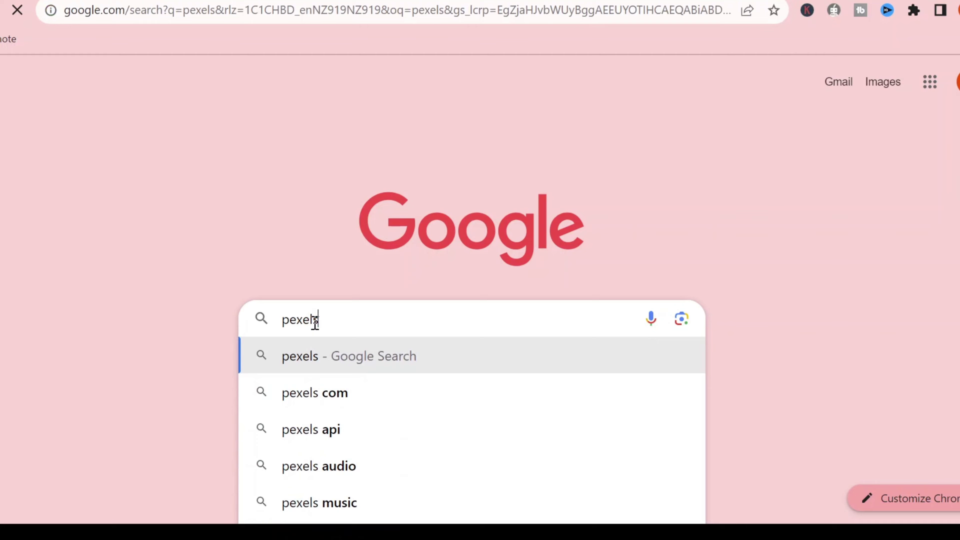
Go to pexels.com and search for 'background texture' photos
key("Return")
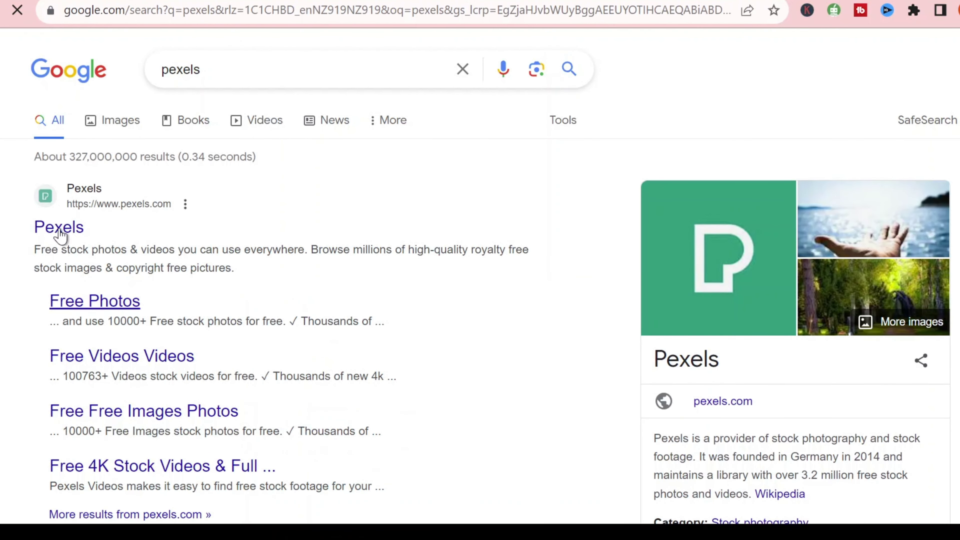
left_click(395, 212)
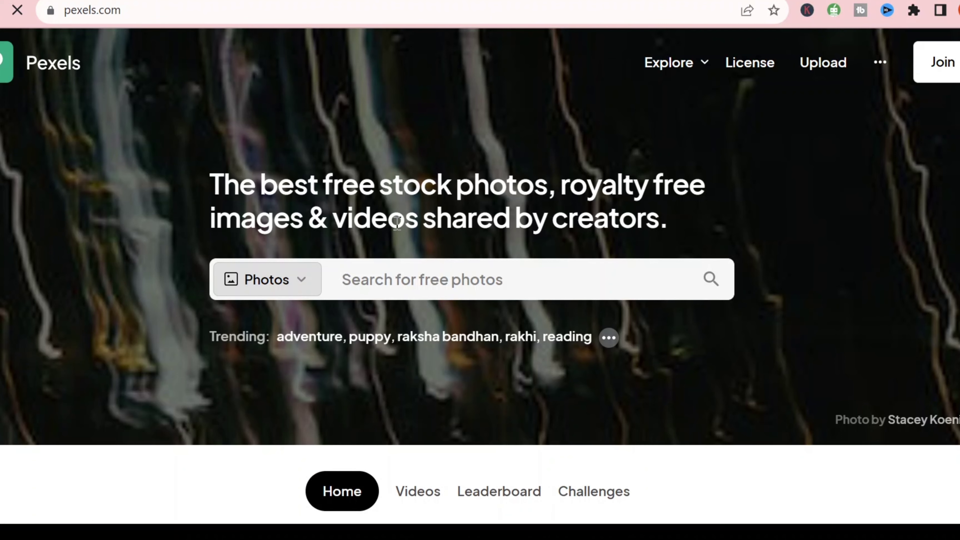
type("background texture")
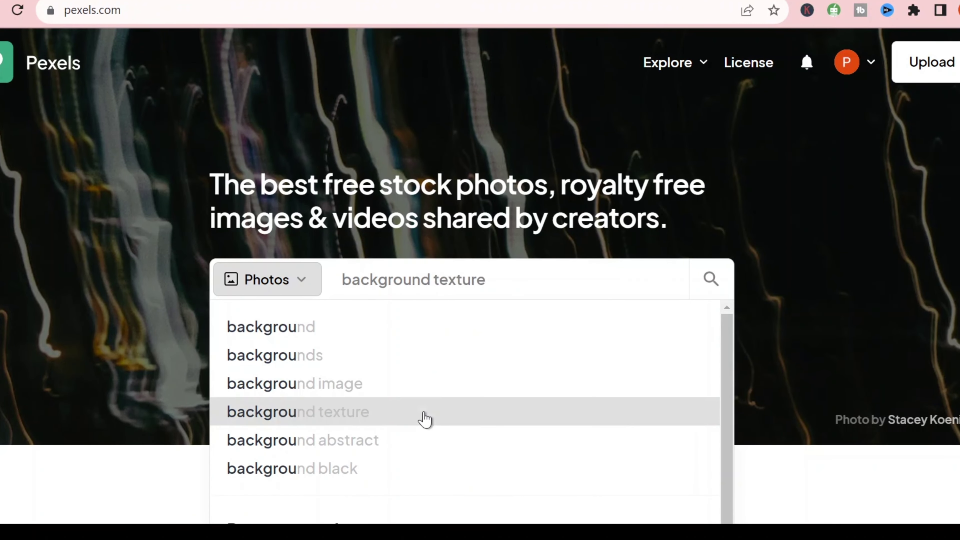
left_click(425, 415)
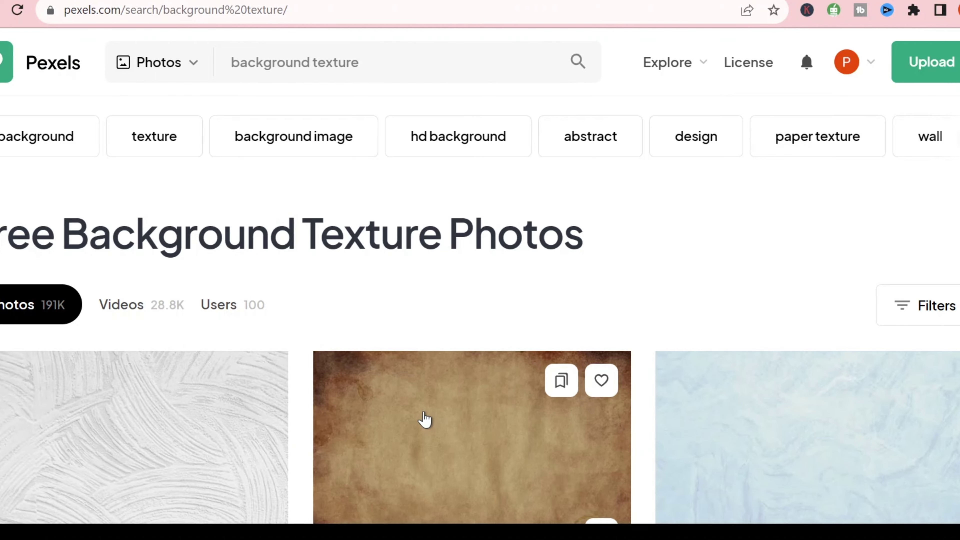
Download the red brick wall photo for free and save it to the computer
scroll(424, 418, "down", 10)
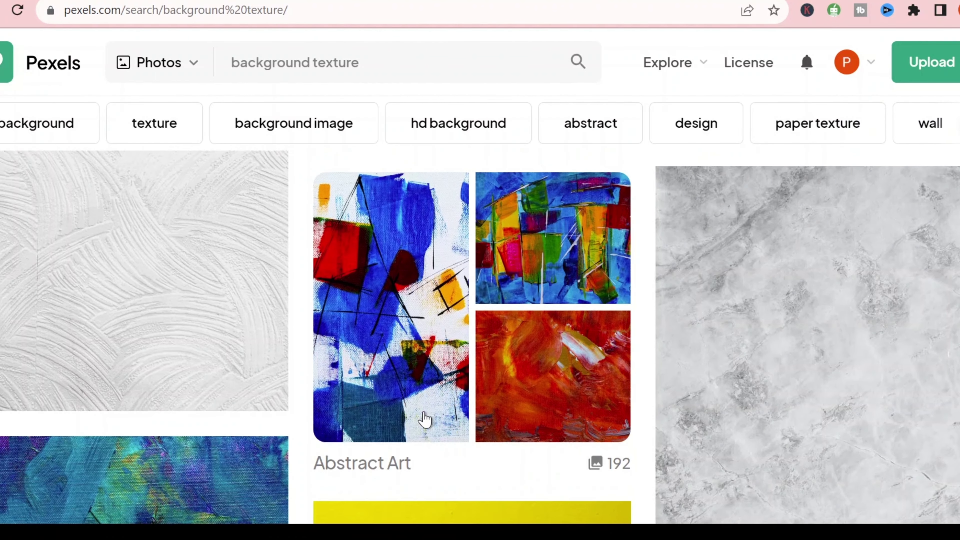
scroll(425, 418, "down", 20)
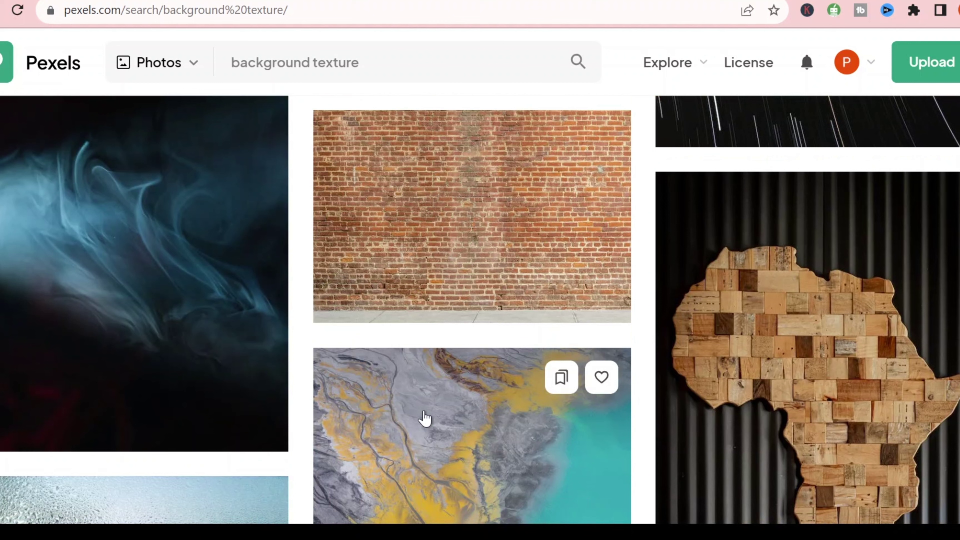
mouse_move(506, 224)
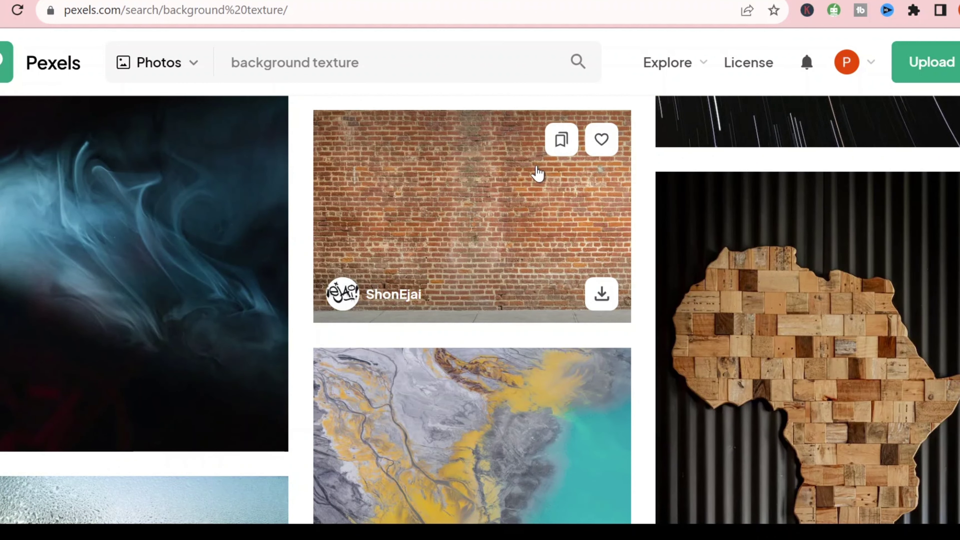
left_click(601, 297)
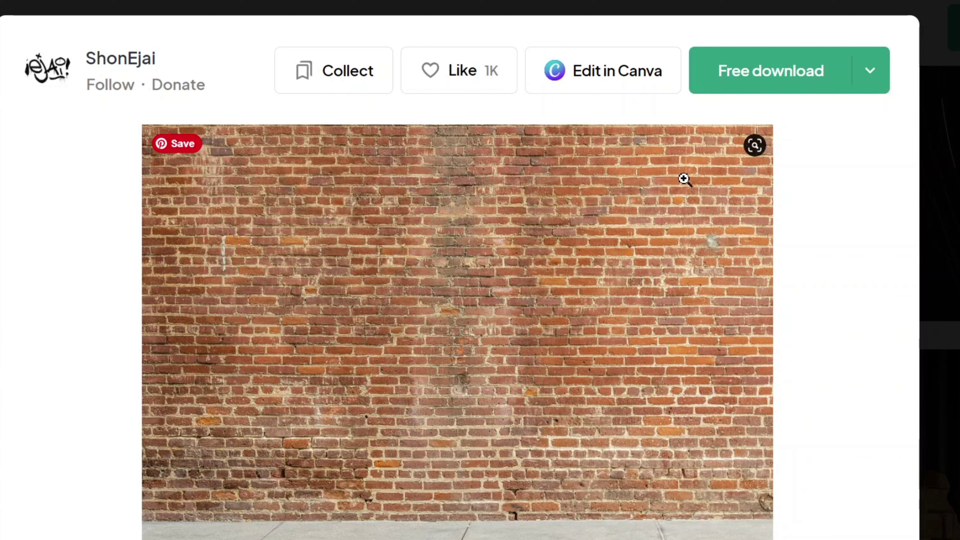
left_click(739, 80)
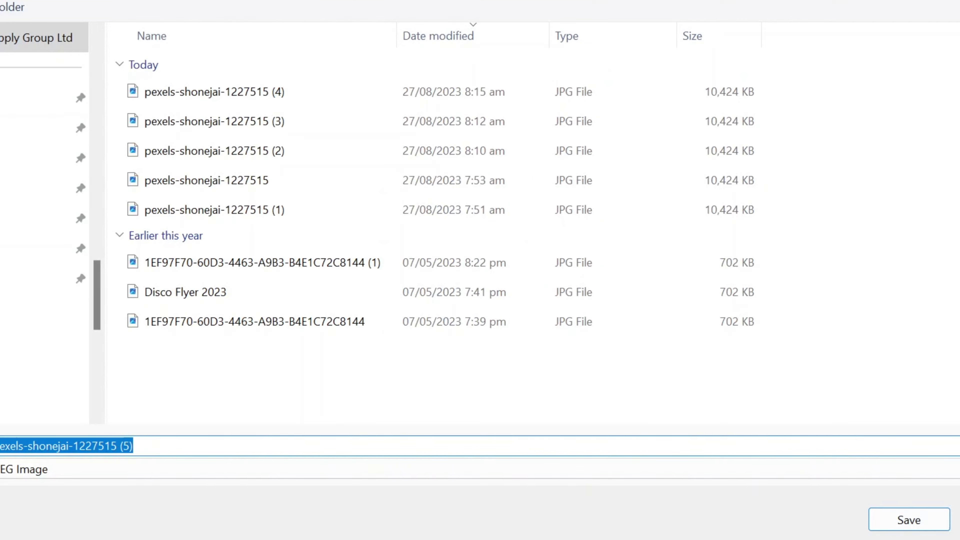
left_click(899, 521)
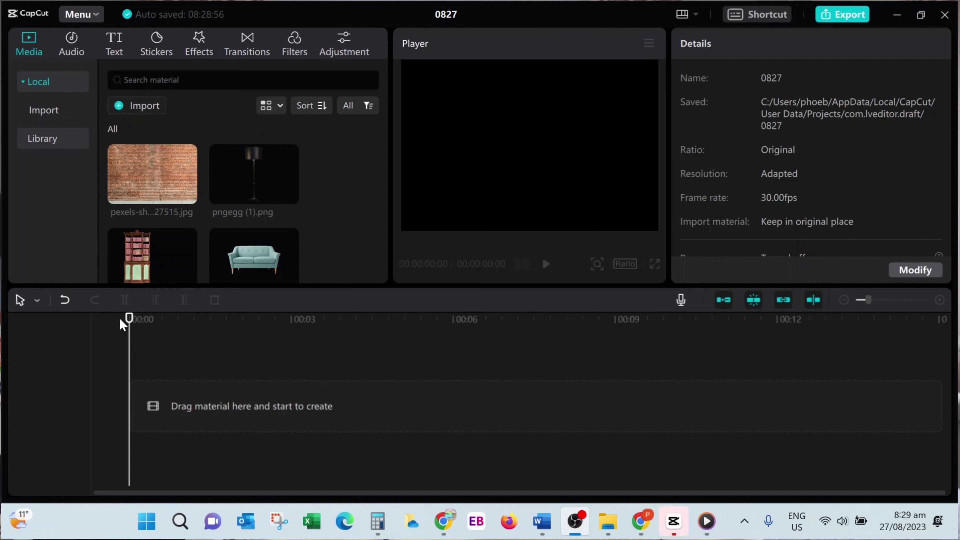
Put the brick wall image on the timeline and add the floor lamp on the left
left_click_drag(149, 177, 137, 409)
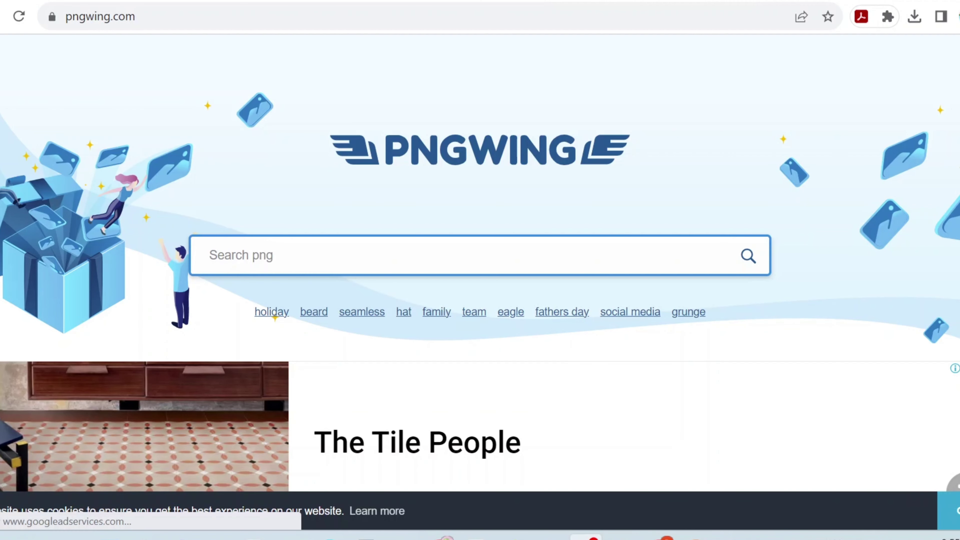
left_click(340, 256)
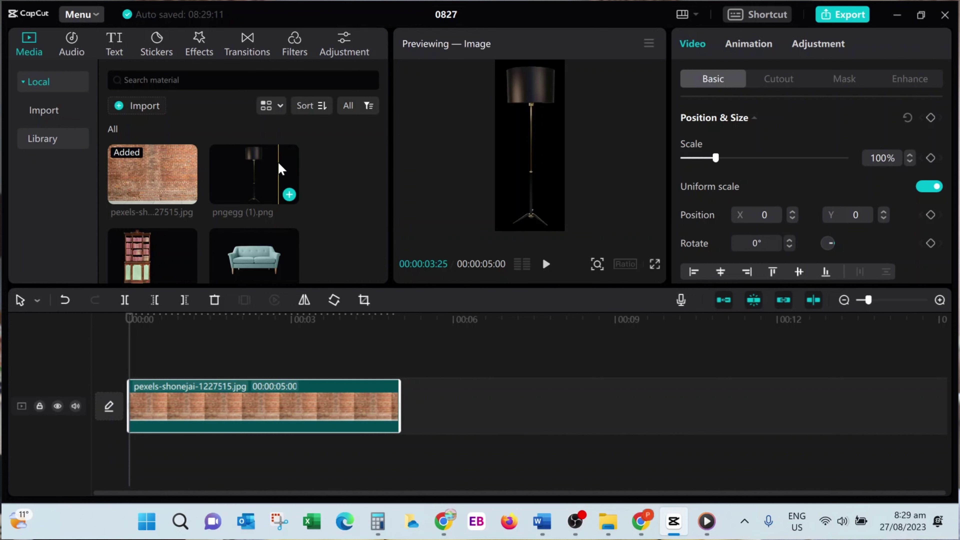
left_click_drag(278, 167, 133, 360)
left_click_drag(548, 155, 446, 154)
Add the sofa lowered and scaled to 115%, and the bookcase at the right edge
left_click_drag(254, 257, 133, 342)
left_click_drag(536, 123, 536, 155)
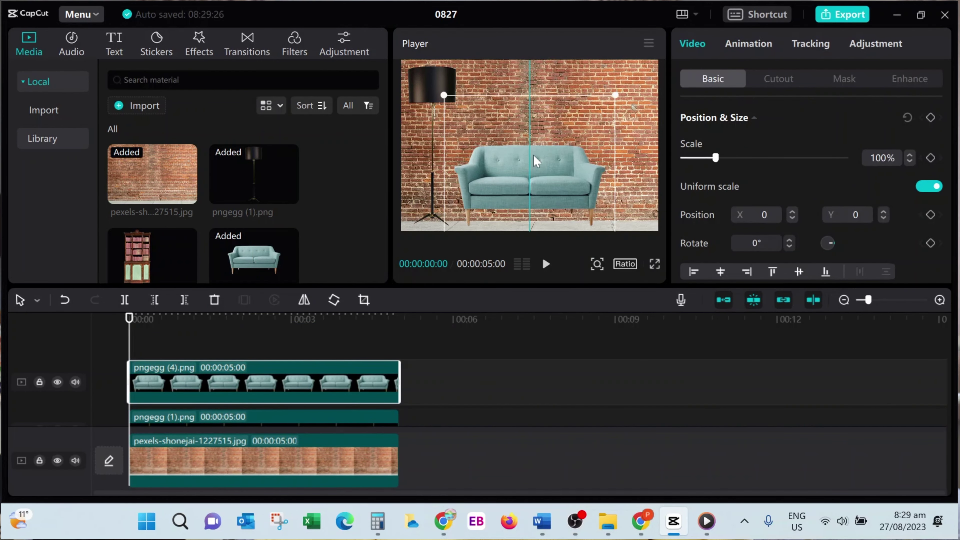
left_click_drag(449, 99, 427, 81)
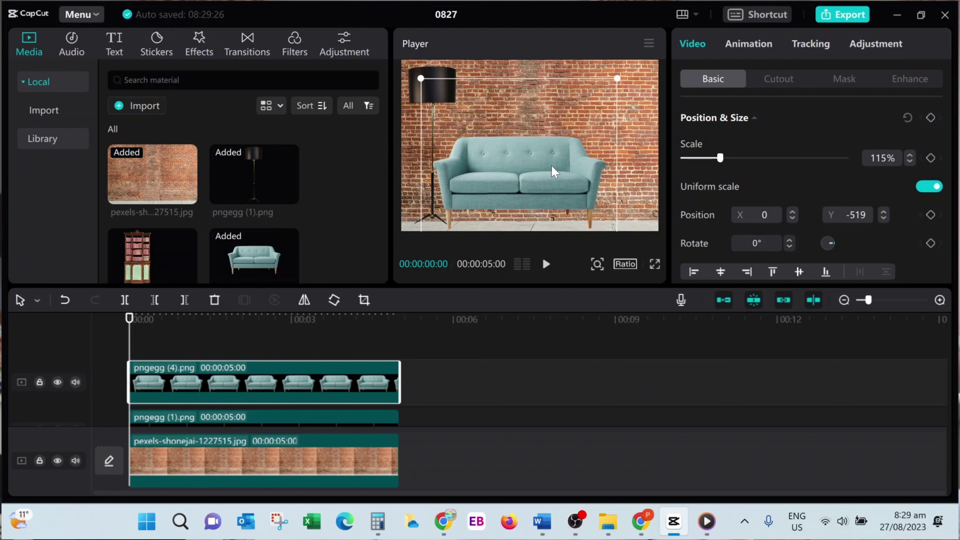
left_click_drag(137, 257, 133, 343)
left_click_drag(621, 163, 654, 161)
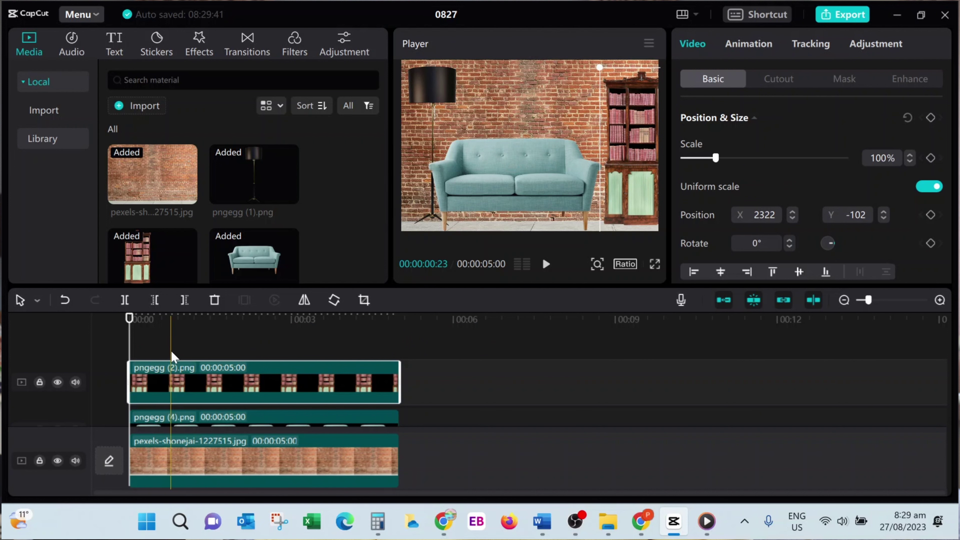
Add the framed tree picture at 46% size, hung on the wall above the sofa
scroll(260, 221, "down", 2)
left_click(151, 267)
left_click_drag(151, 266, 133, 343)
left_click_drag(615, 61, 568, 106)
left_click_drag(539, 167, 560, 115)
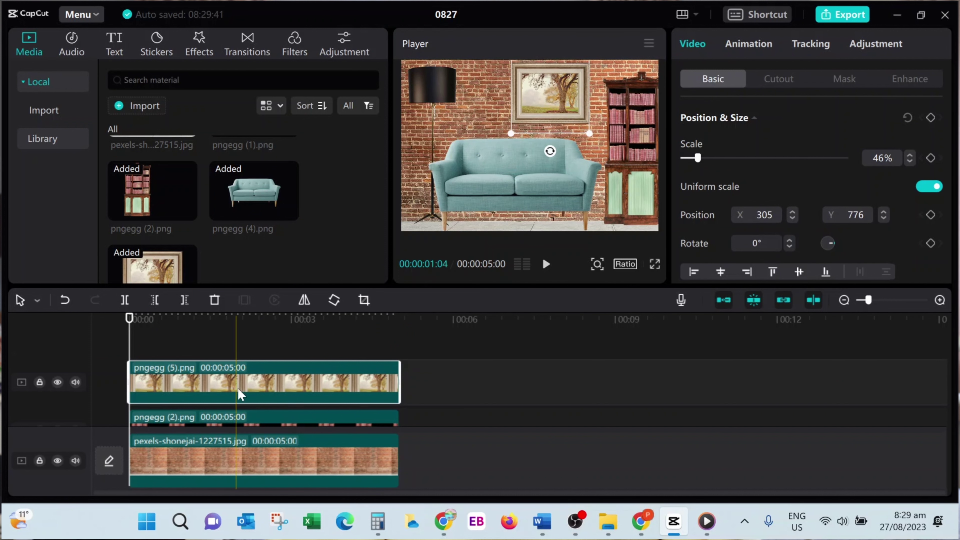
scroll(240, 393, "down", 2)
scroll(240, 393, "down", 3)
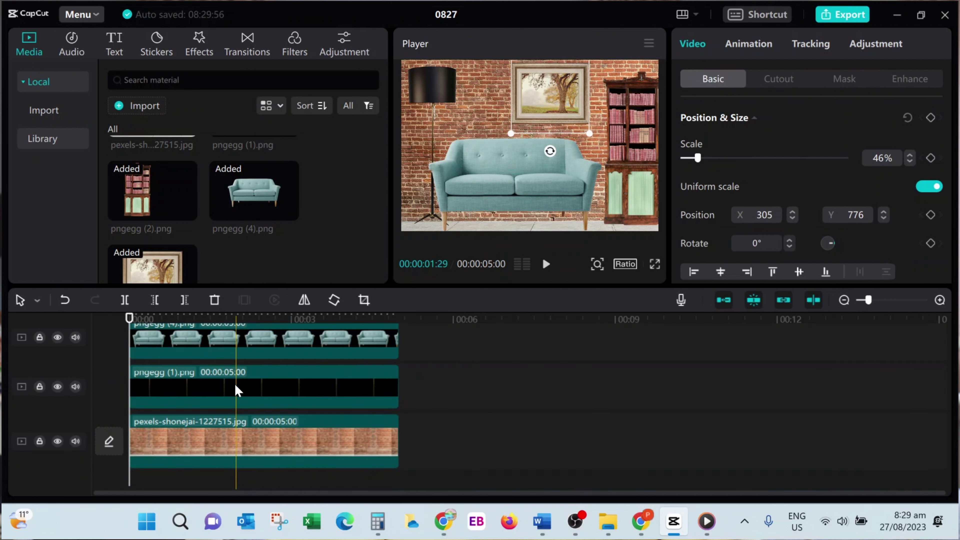
scroll(228, 367, "up", 1)
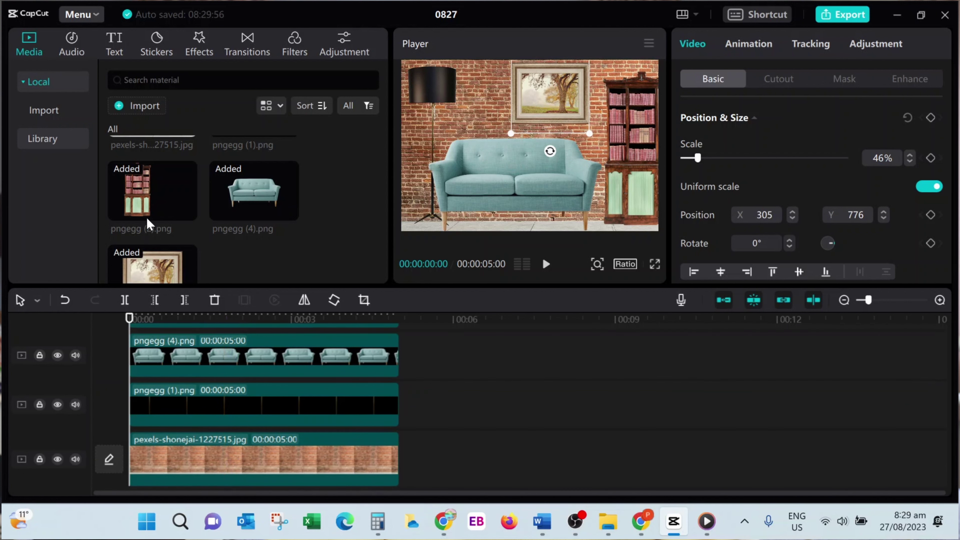
Apply the Blur effect to the sofa clip and lower its strength to 7
left_click(206, 363)
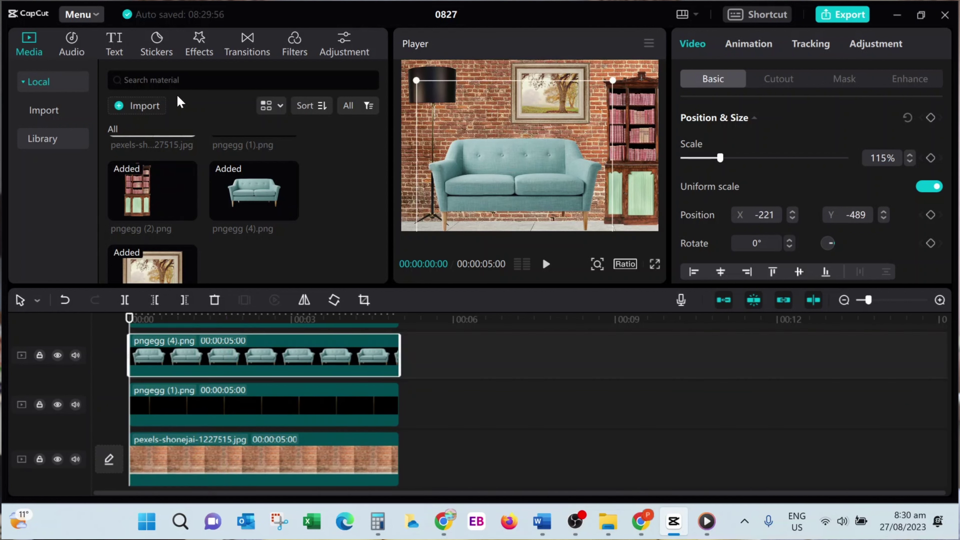
left_click(198, 44)
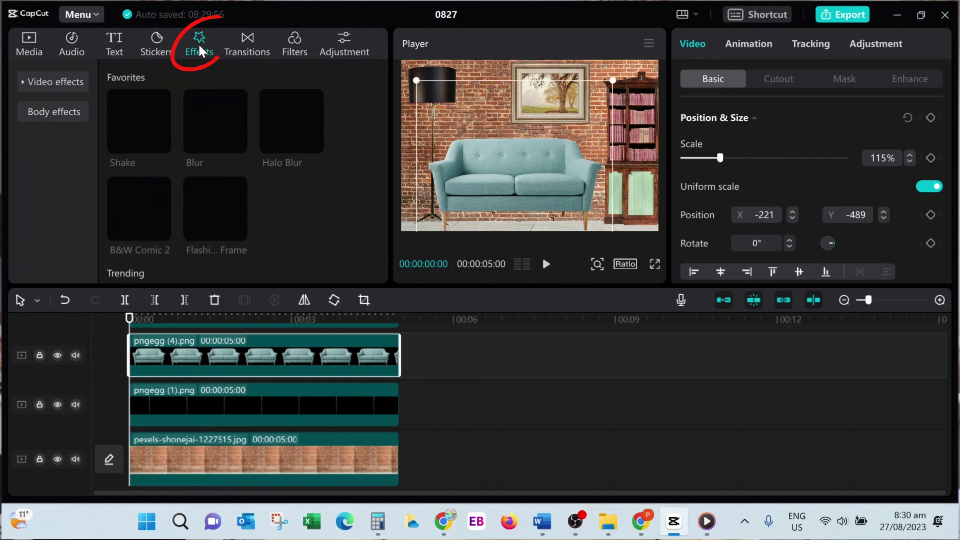
left_click_drag(203, 124, 174, 374)
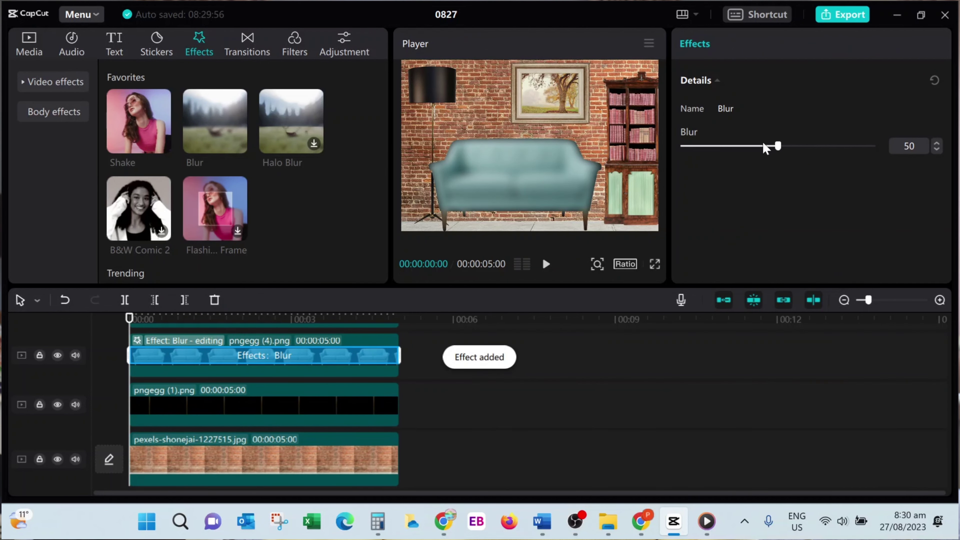
mouse_move(775, 147)
left_mouse_down()
mouse_move(691, 147)
mouse_move(701, 148)
left_mouse_up()
left_click(470, 91)
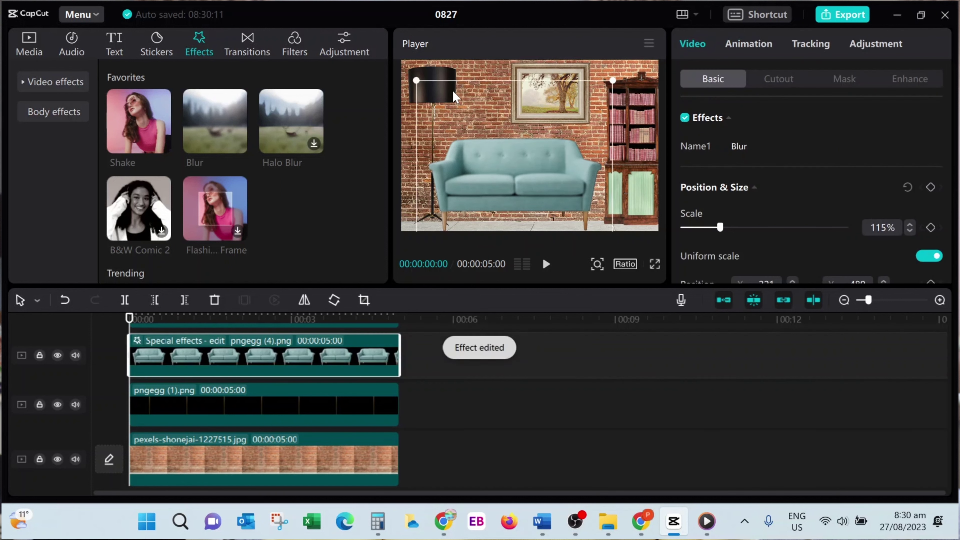
Apply the Blur effect to the bookcase clip as well
left_click(623, 126)
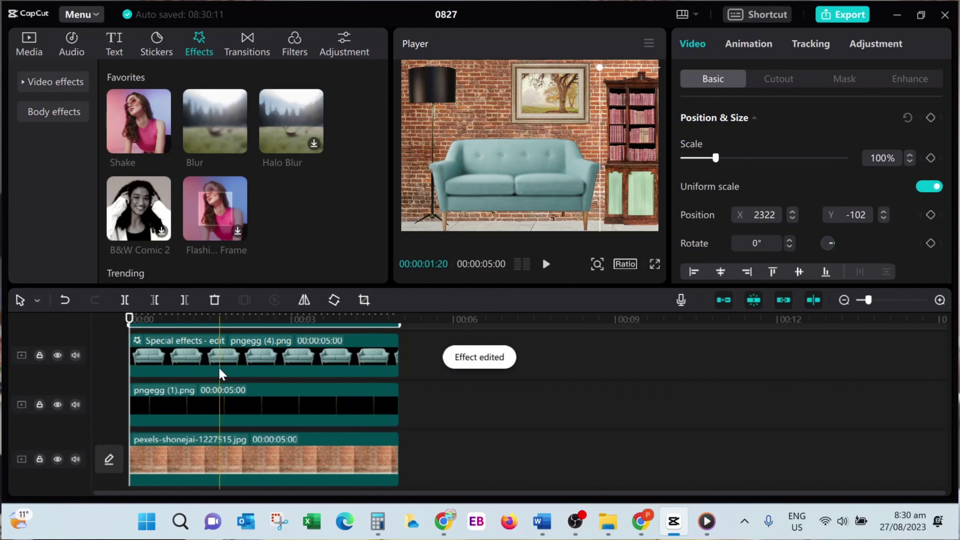
scroll(222, 369, "up", 2)
left_click_drag(215, 121, 227, 342)
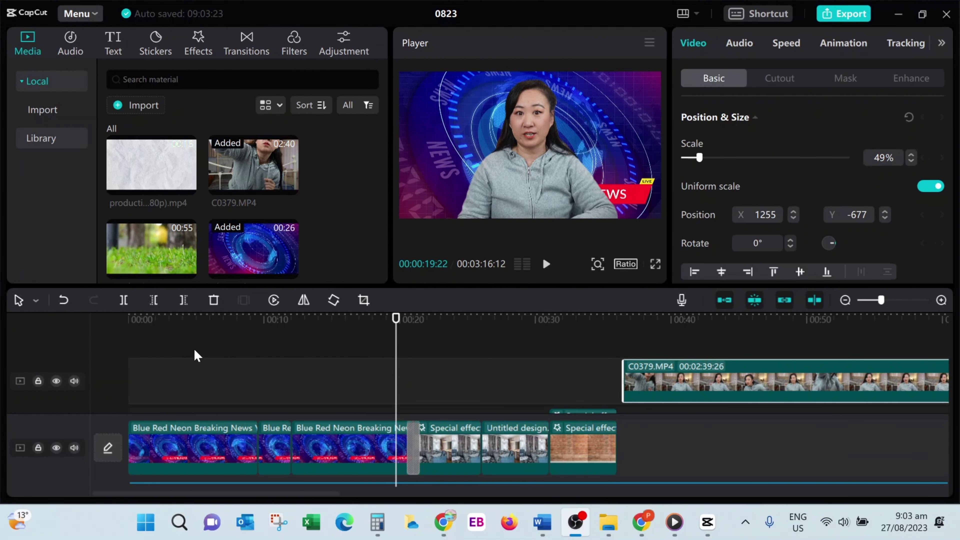
Turn on Auto cutout for the C0379.MP4 presenter clip and preview her in the room scene
left_click(547, 265)
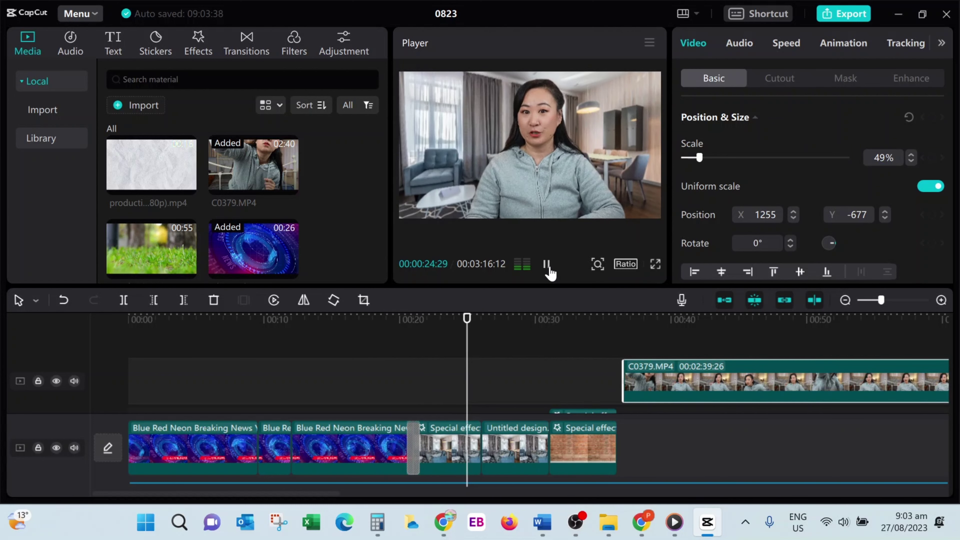
left_click(548, 266)
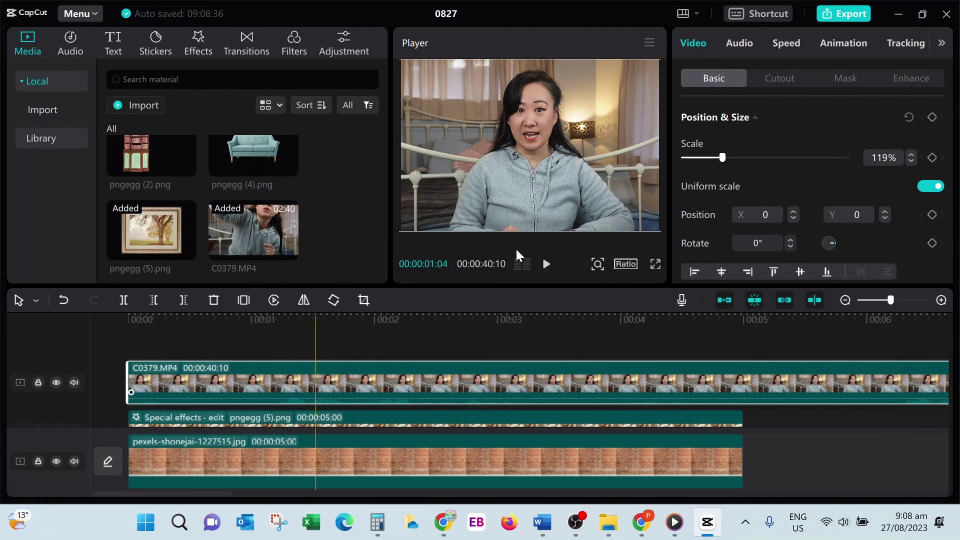
left_click(775, 85)
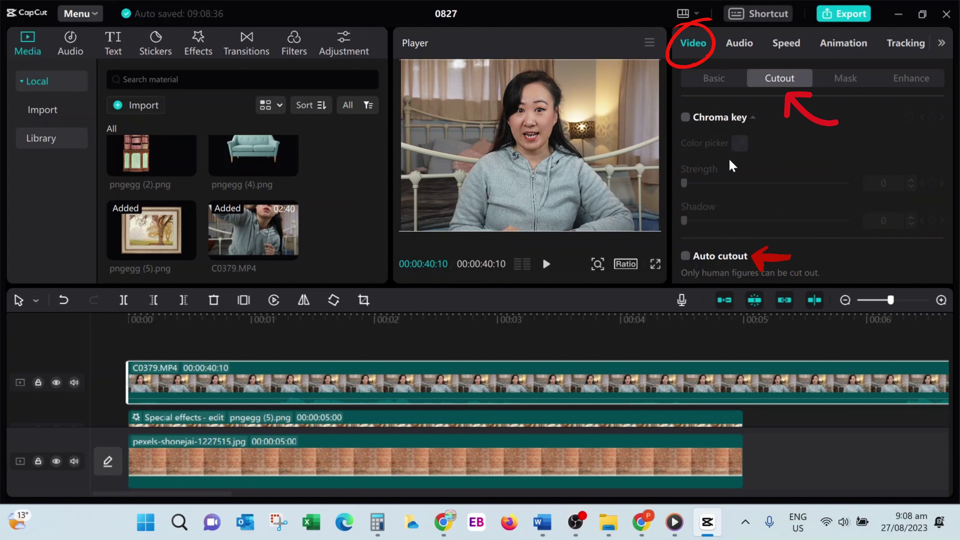
left_click(685, 258)
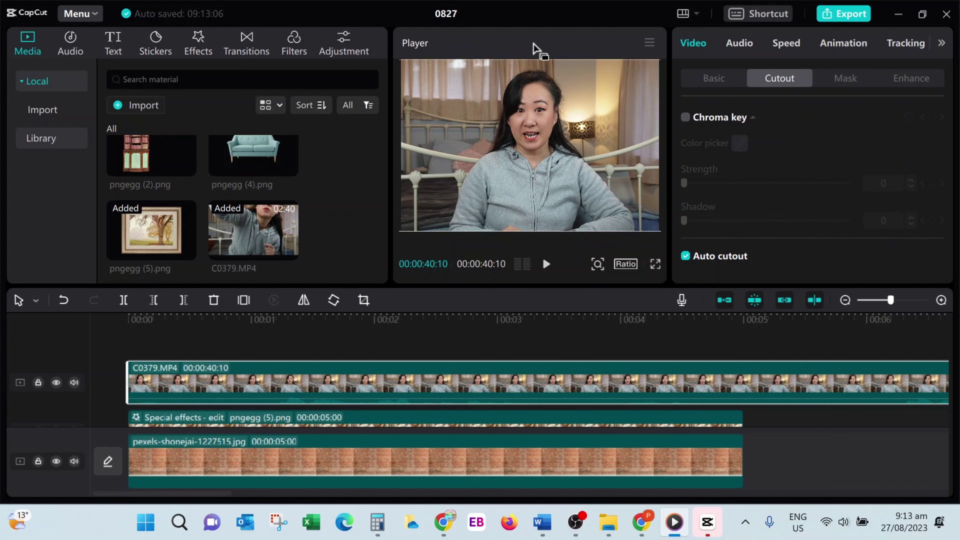
left_click(129, 336)
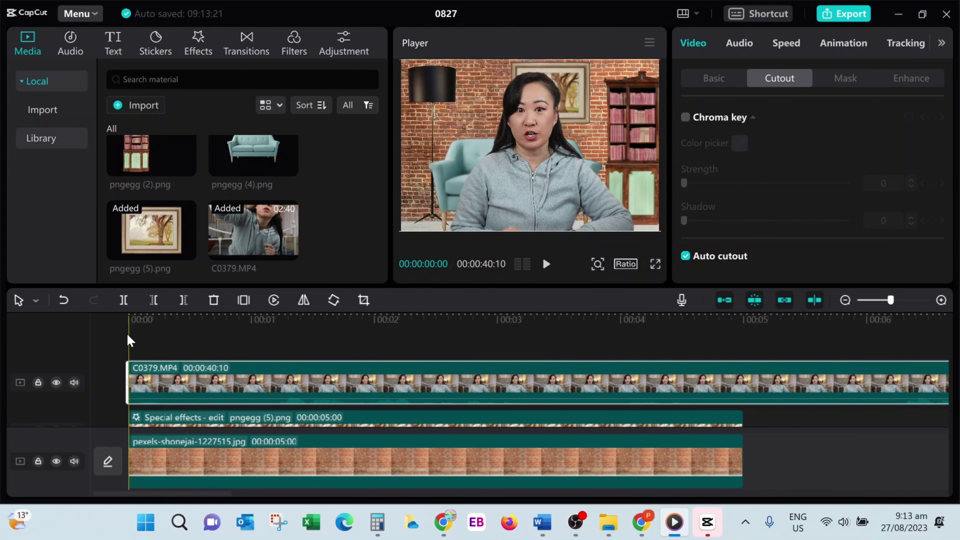
left_click(547, 264)
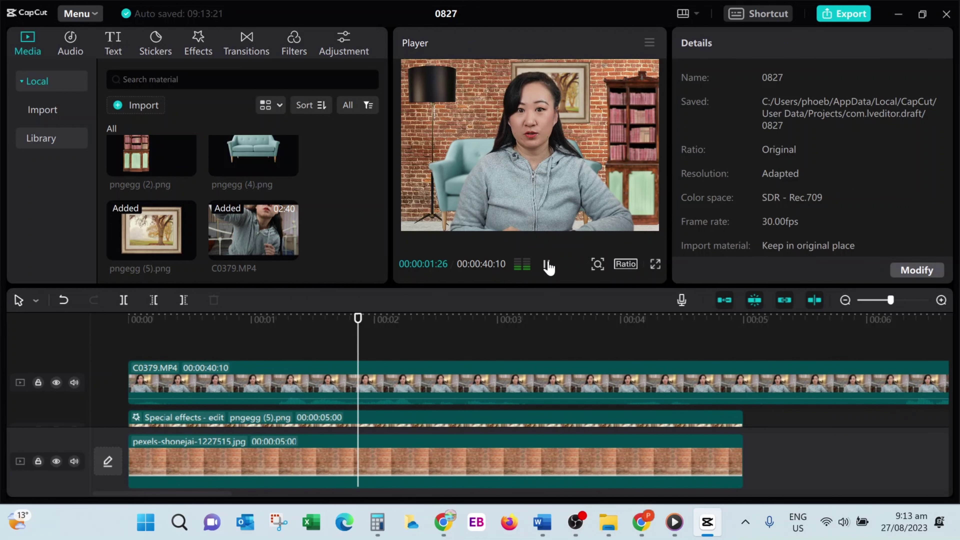
Set Position keyframes at 00:05 (below frame) and 00:08 (in frame), then preview the rise
left_click(547, 264)
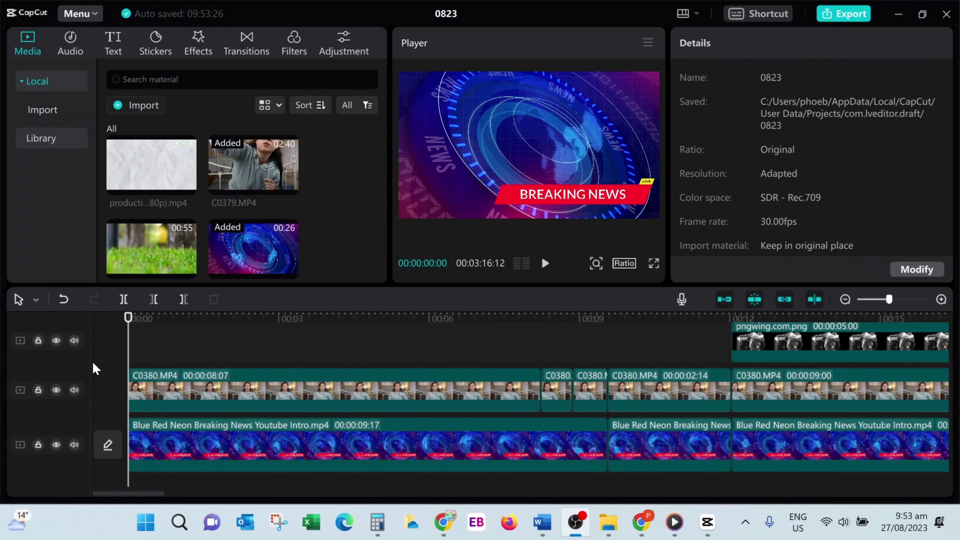
left_click(545, 264)
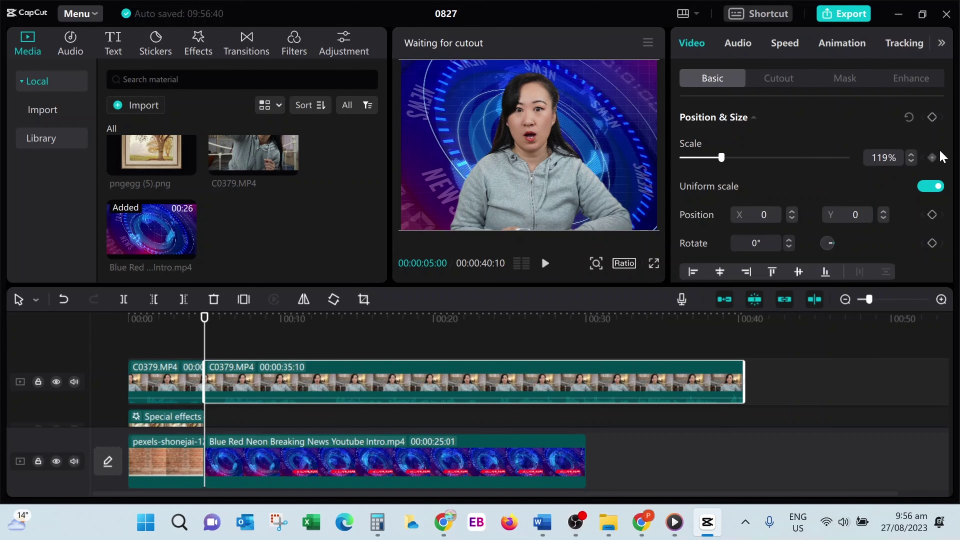
left_click(931, 216)
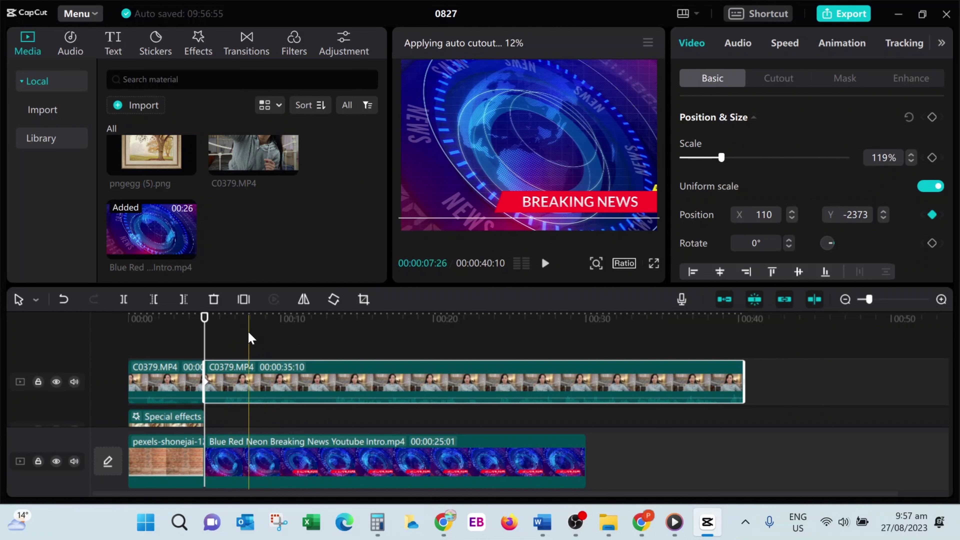
left_click(254, 337)
left_click(265, 364)
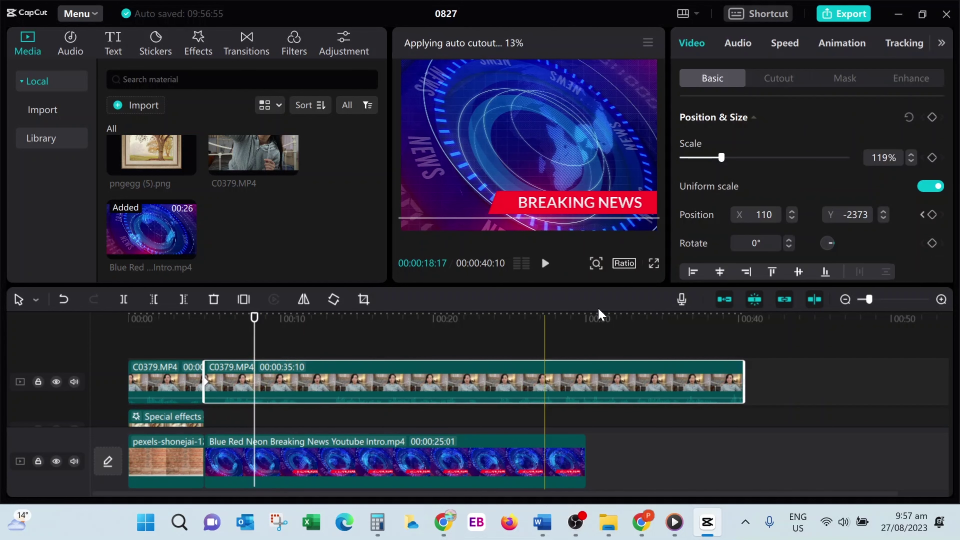
left_click(933, 215)
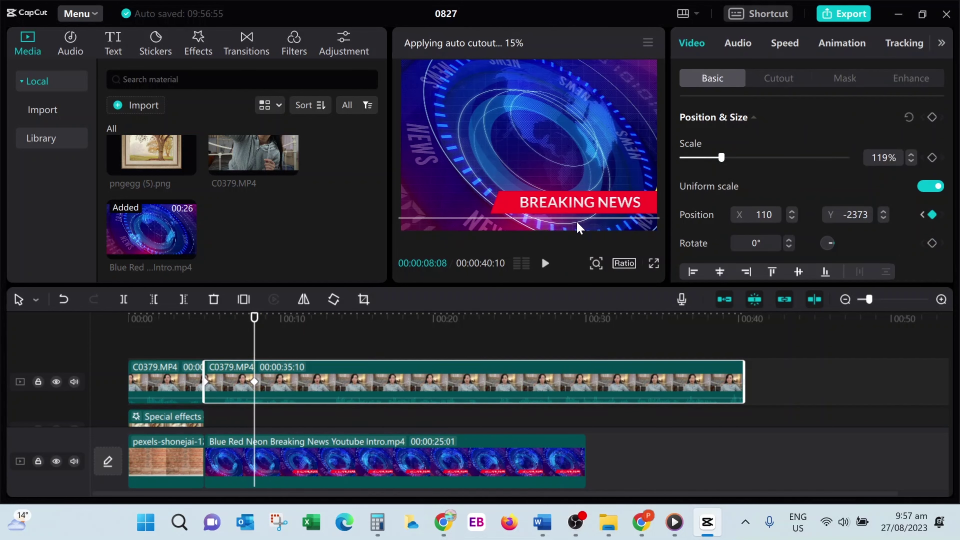
left_click_drag(565, 221, 555, 67)
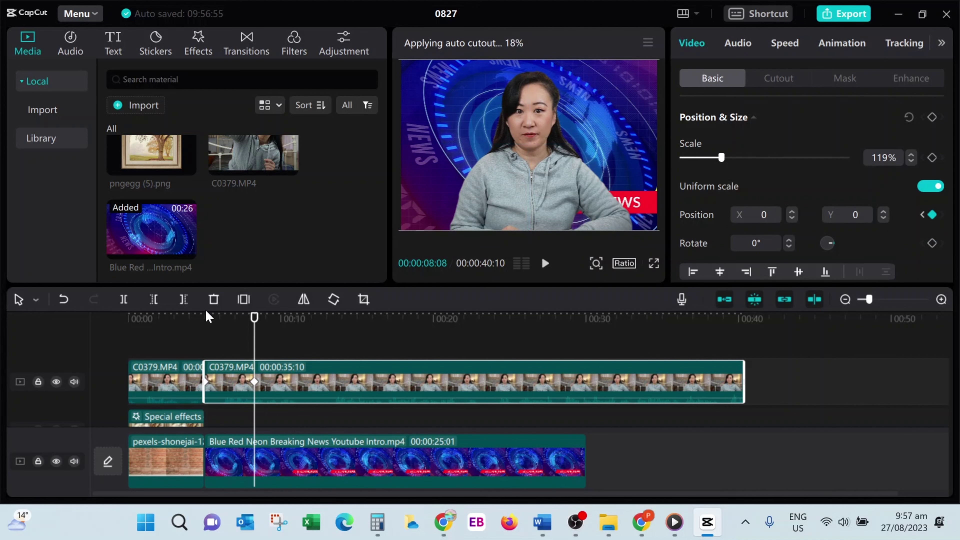
left_click(206, 318)
left_click(546, 264)
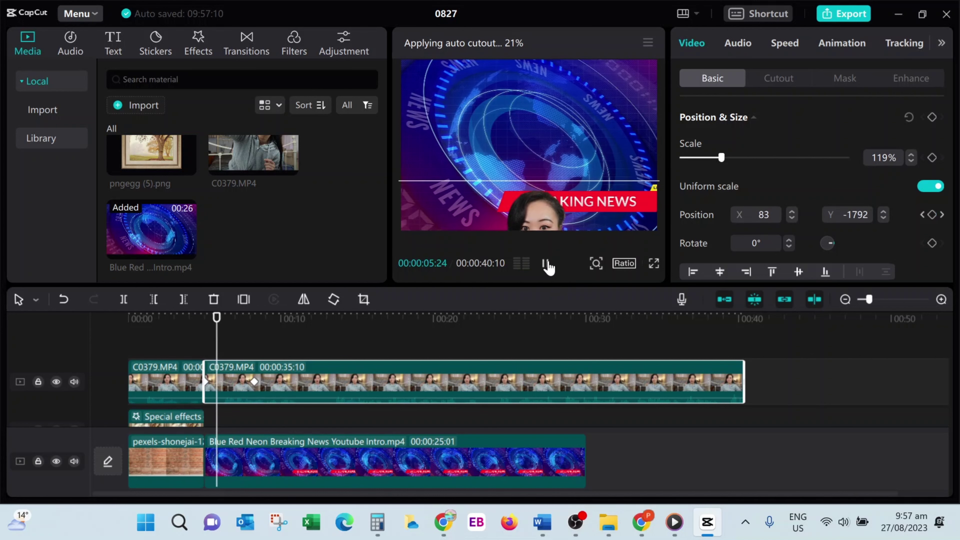
left_click(545, 264)
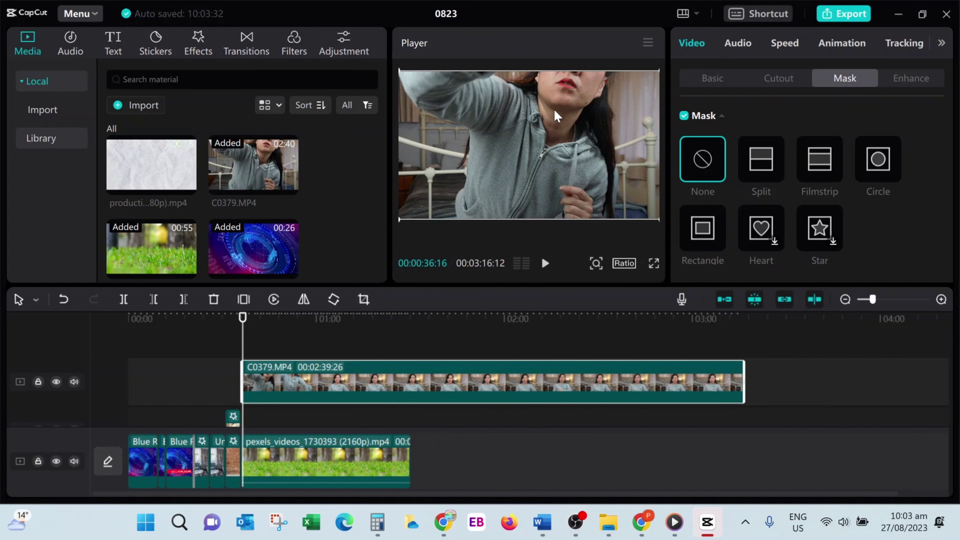
Shrink the C0379 overlay to the lower right, apply a Circle mask, and preview
left_click_drag(460, 99, 475, 108)
left_click_drag(429, 87, 603, 182)
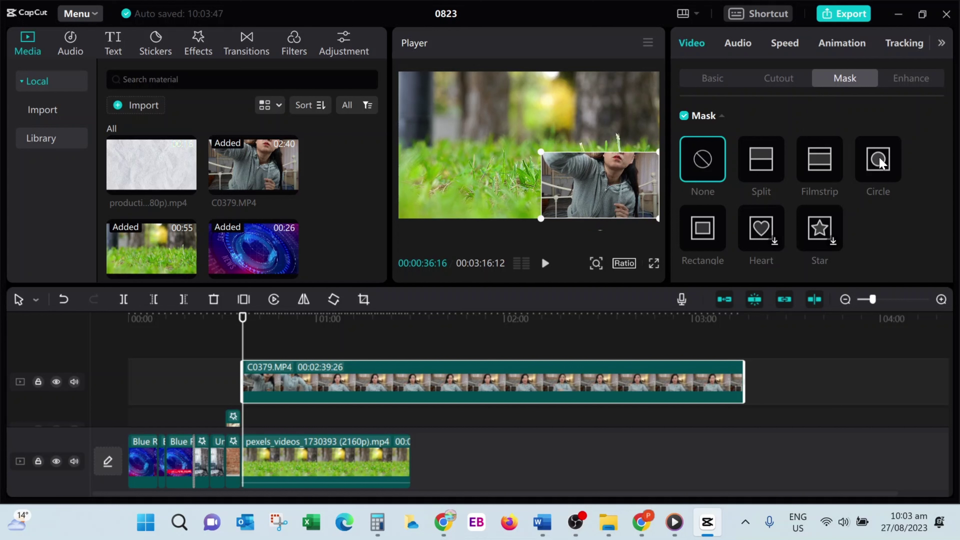
left_click(882, 165)
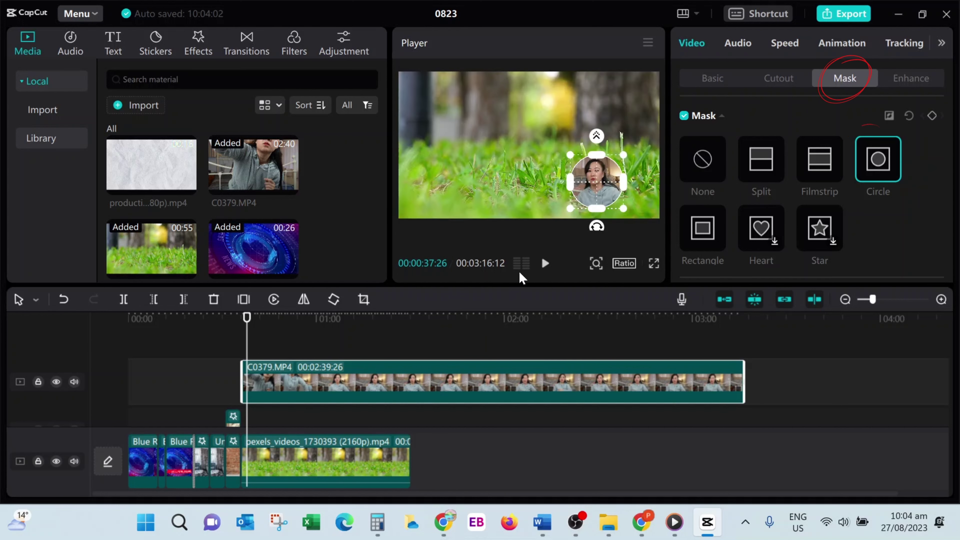
left_click(544, 264)
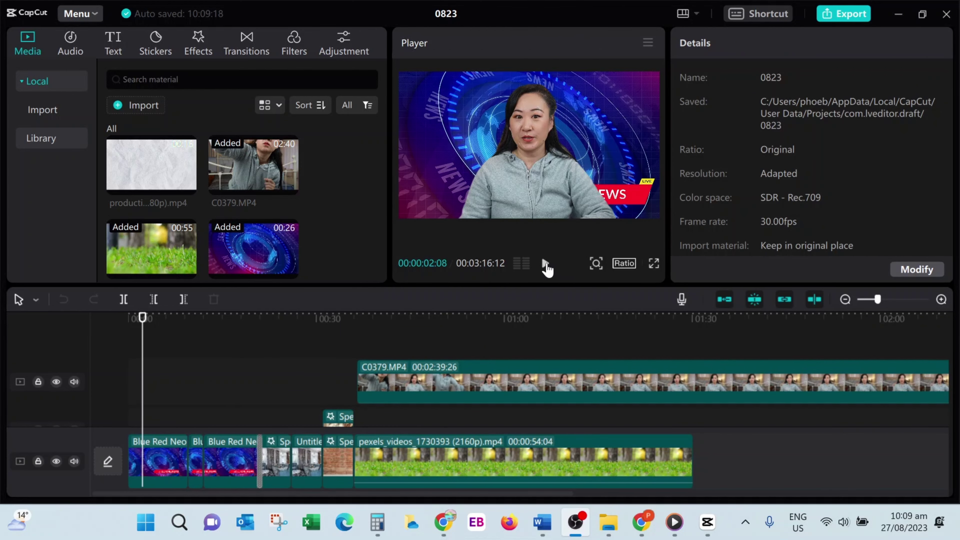
Play the 0823 opening with the presenter over the news background, then stop
left_click(545, 265)
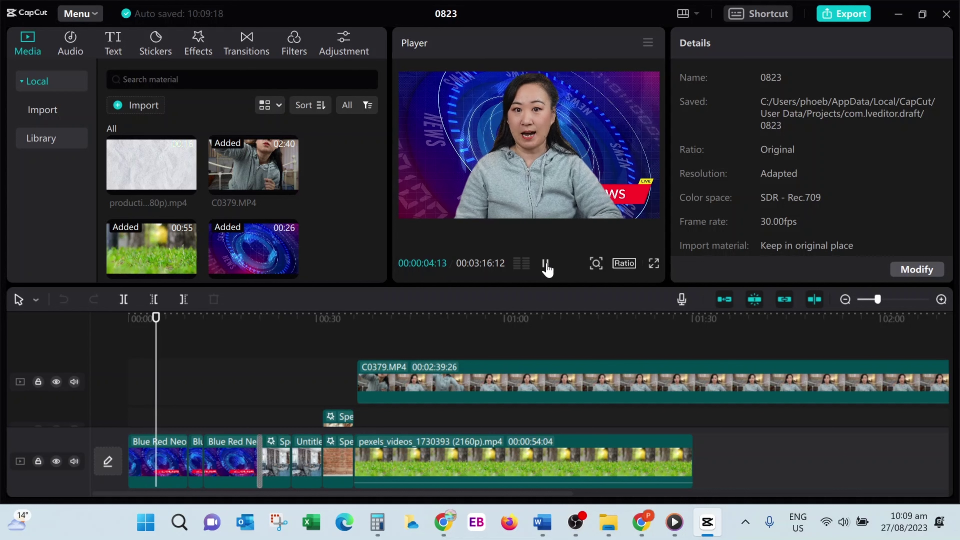
left_click(545, 265)
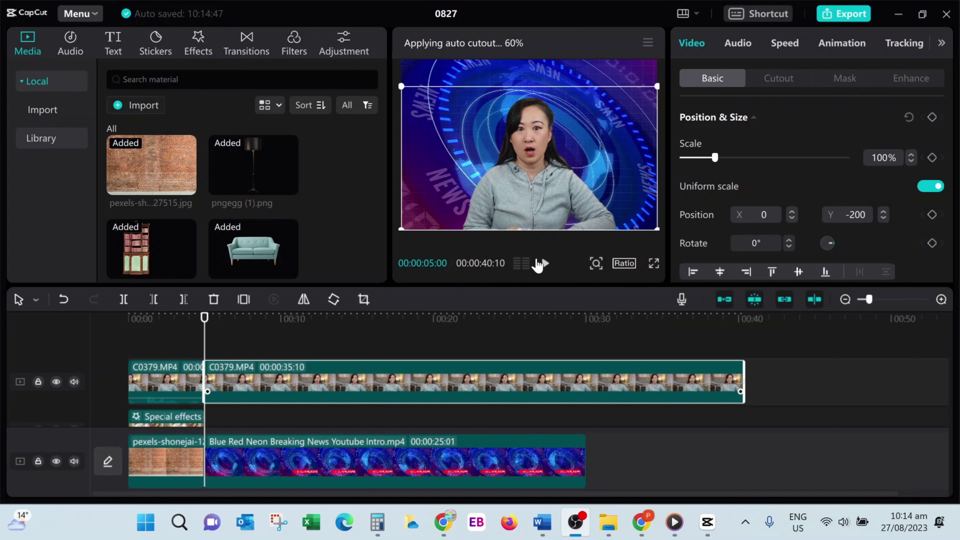
Add Scale keyframes of 100% at 06:17 and 150% at 09:13, then play the zoom
left_click(546, 263)
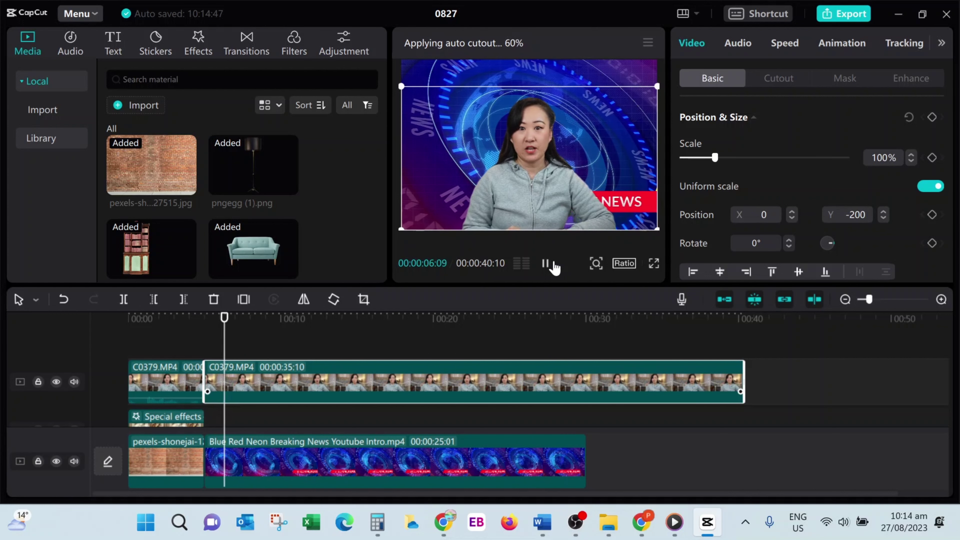
left_click(554, 266)
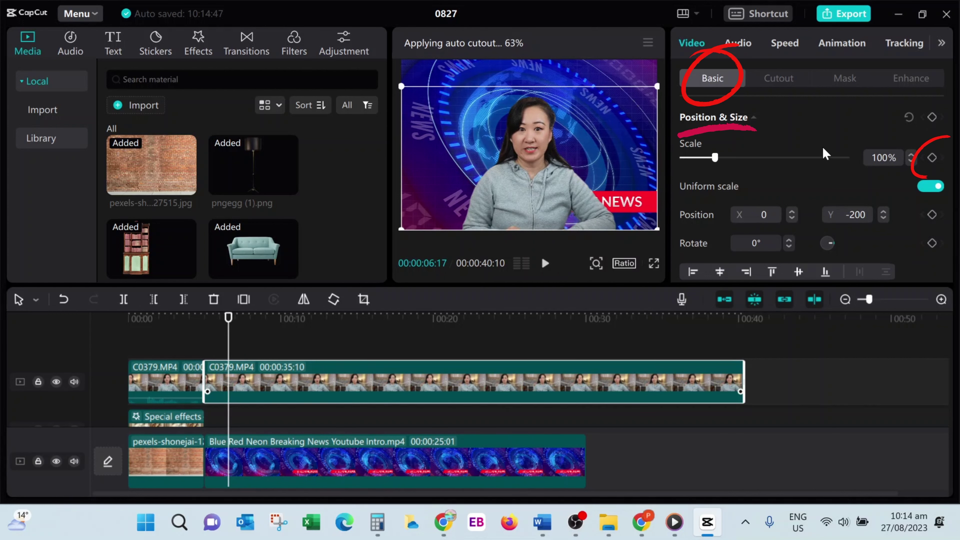
left_click(932, 158)
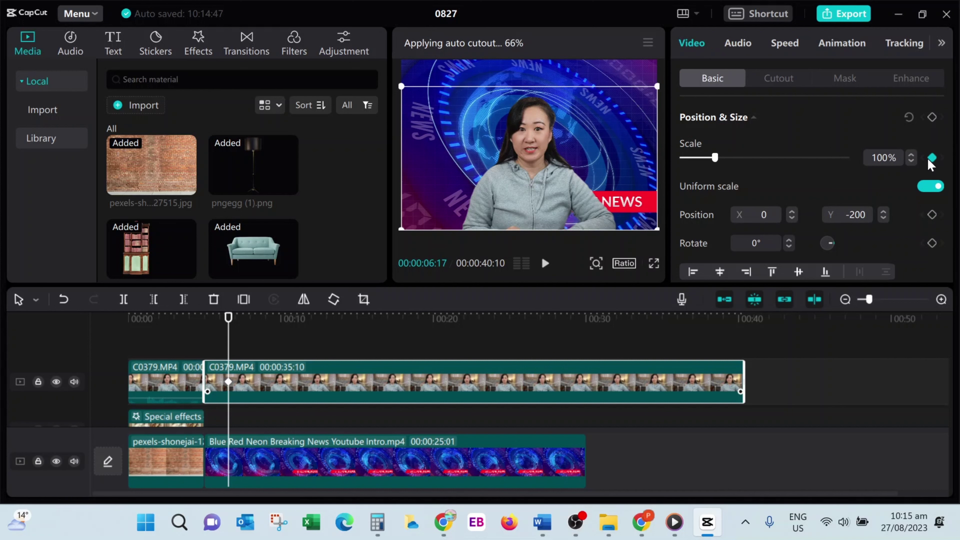
left_click(272, 319)
left_click(277, 368)
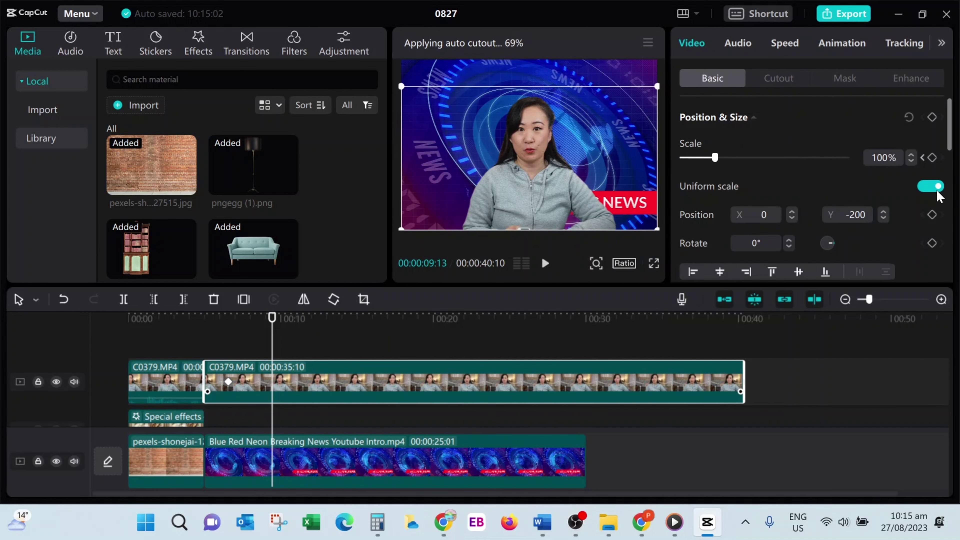
left_click(931, 158)
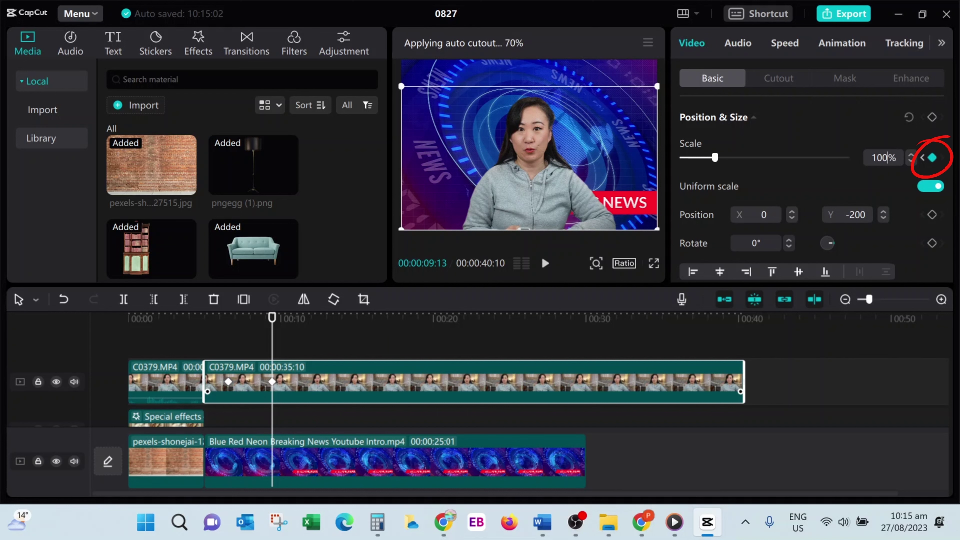
type("150")
key("Return")
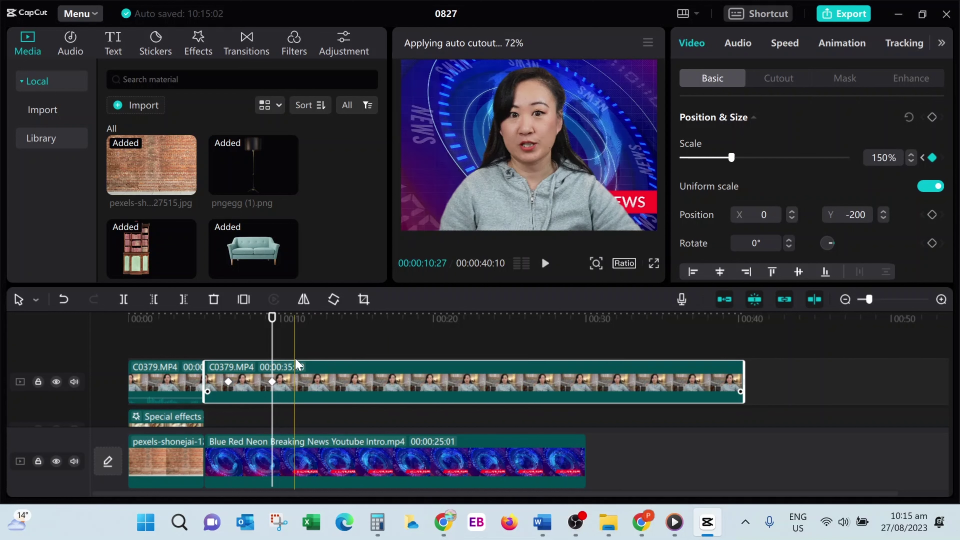
left_click(298, 366)
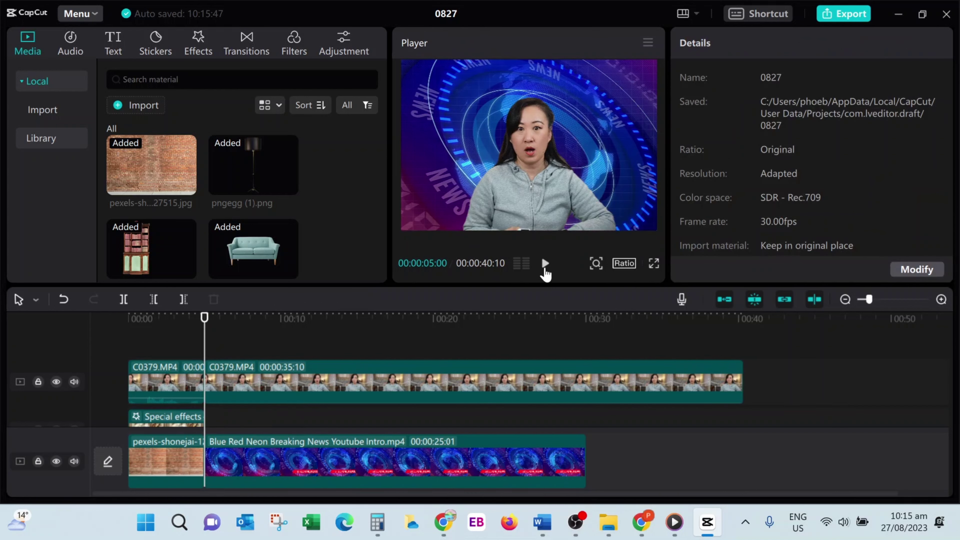
left_click(545, 264)
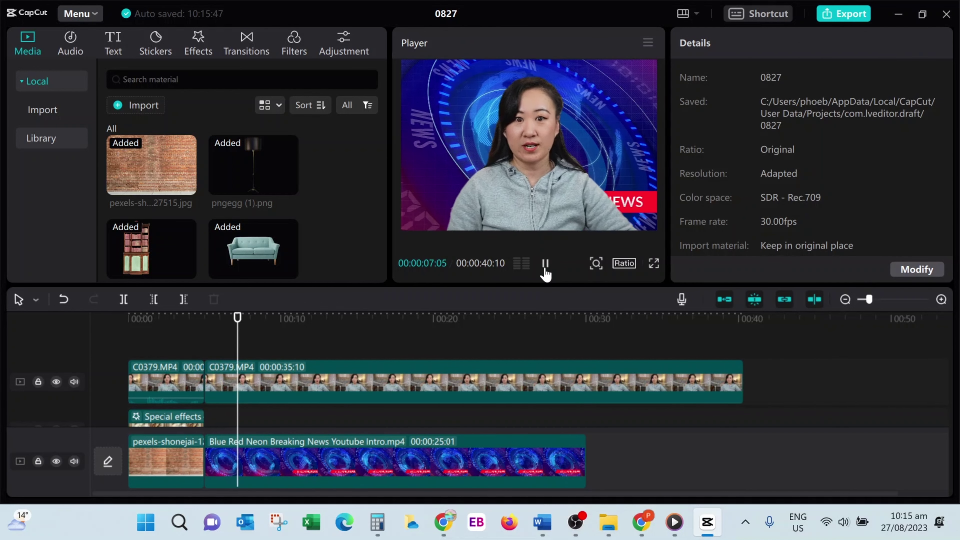
left_click(544, 265)
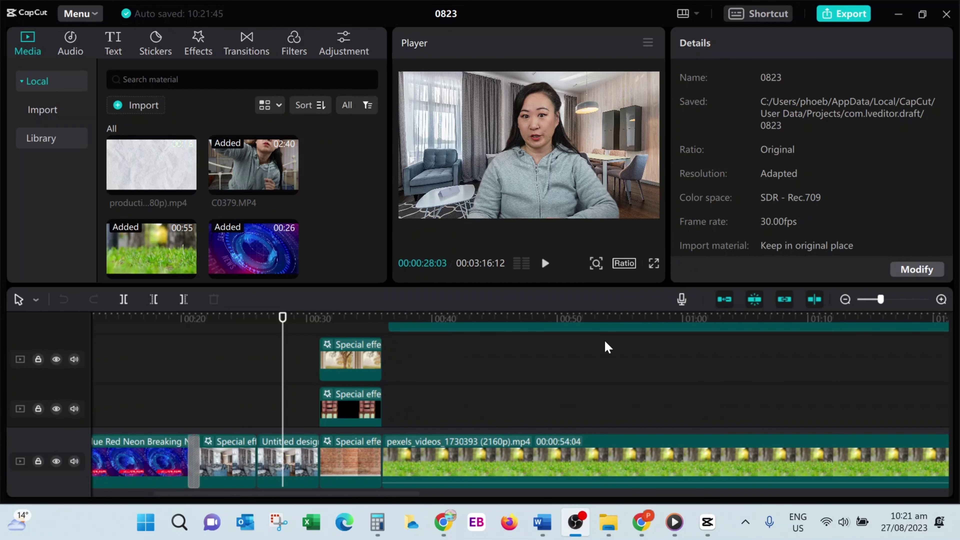
left_click(547, 264)
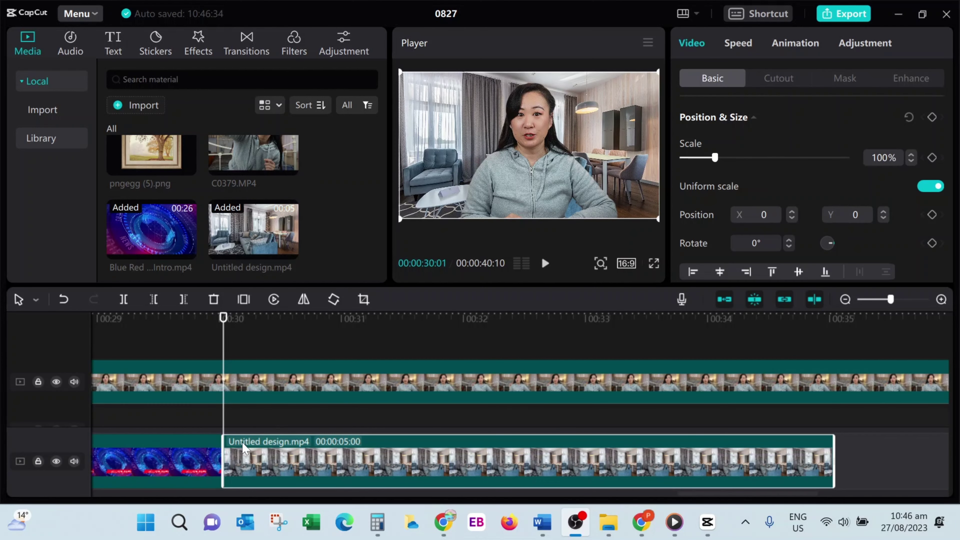
Keyframe the room clip's scale and position at its start, then at 130% shifted right
left_click(932, 157)
left_click(931, 215)
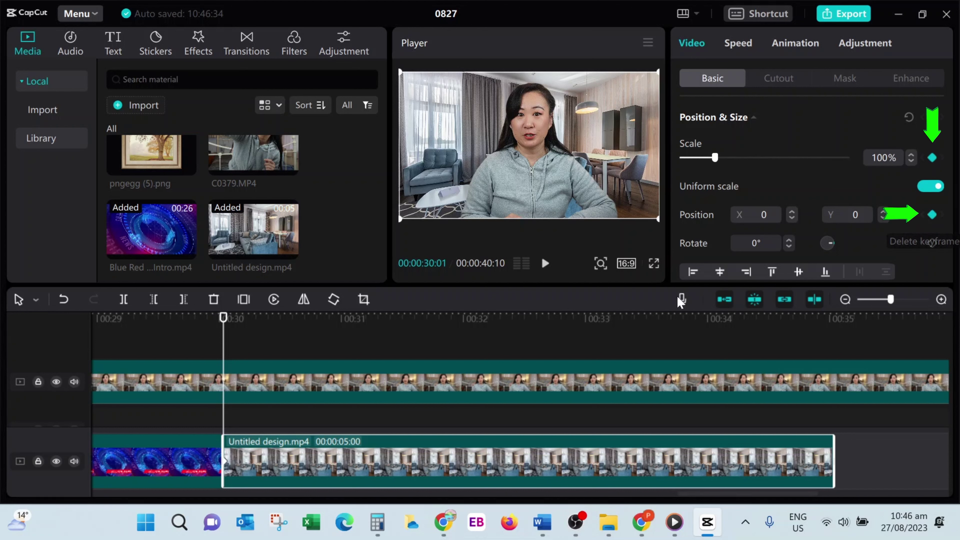
left_click(276, 418)
left_click(276, 459)
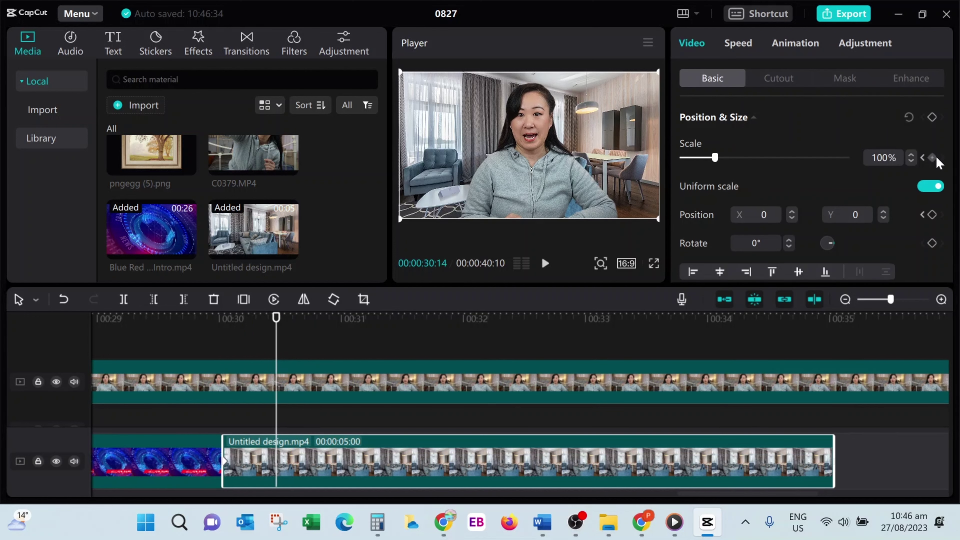
left_click(932, 215)
type("130")
key("Return")
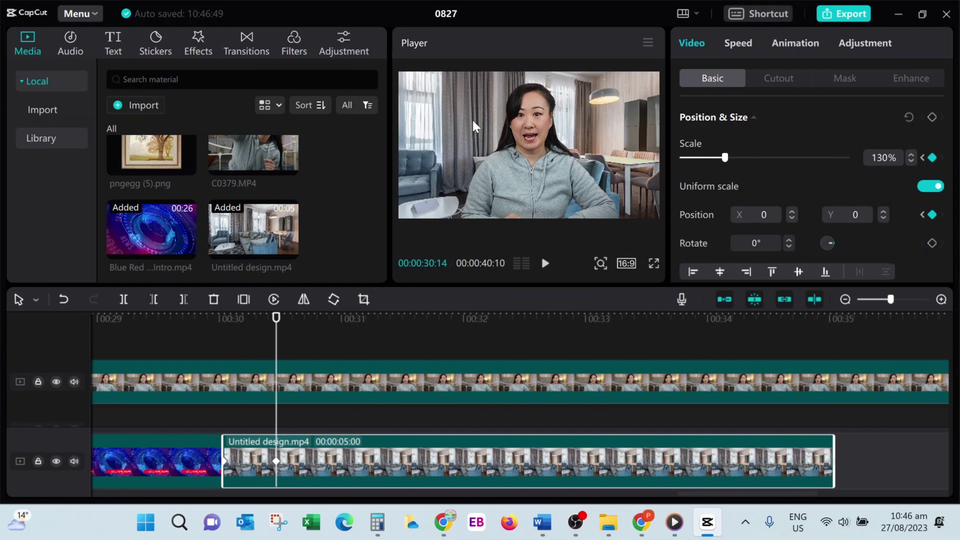
left_click_drag(459, 114, 534, 121)
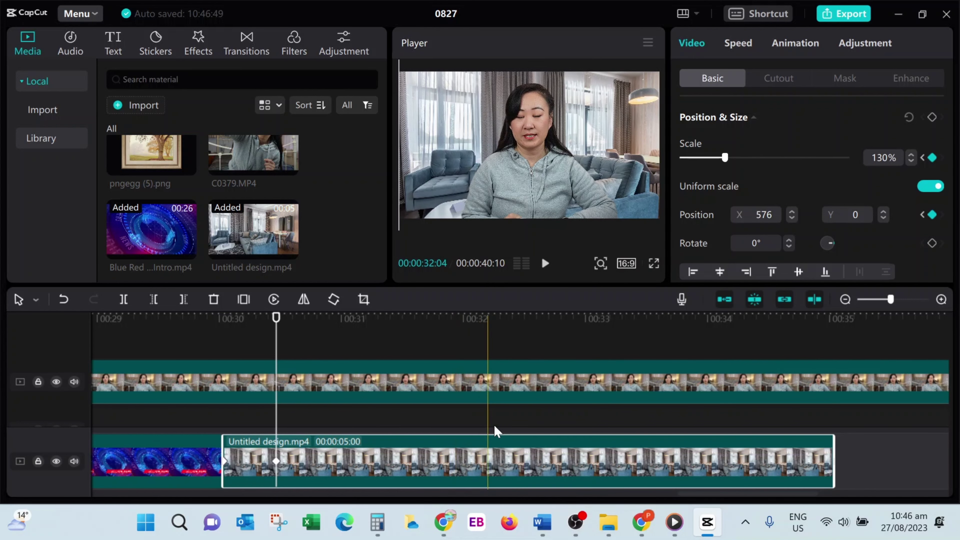
Add scale and position keyframes near 32 seconds, panning the room background left
left_click(512, 429)
left_click(520, 443)
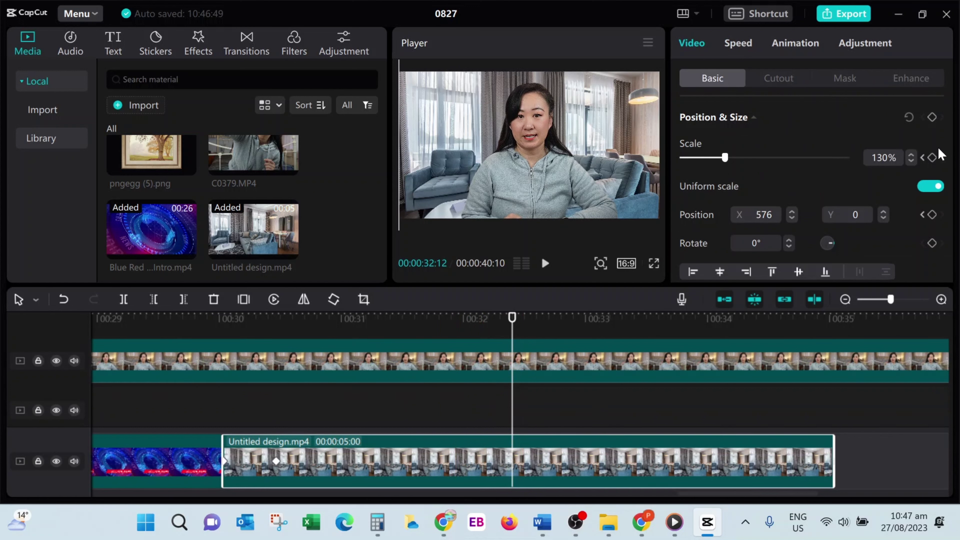
left_click(932, 158)
left_click(931, 215)
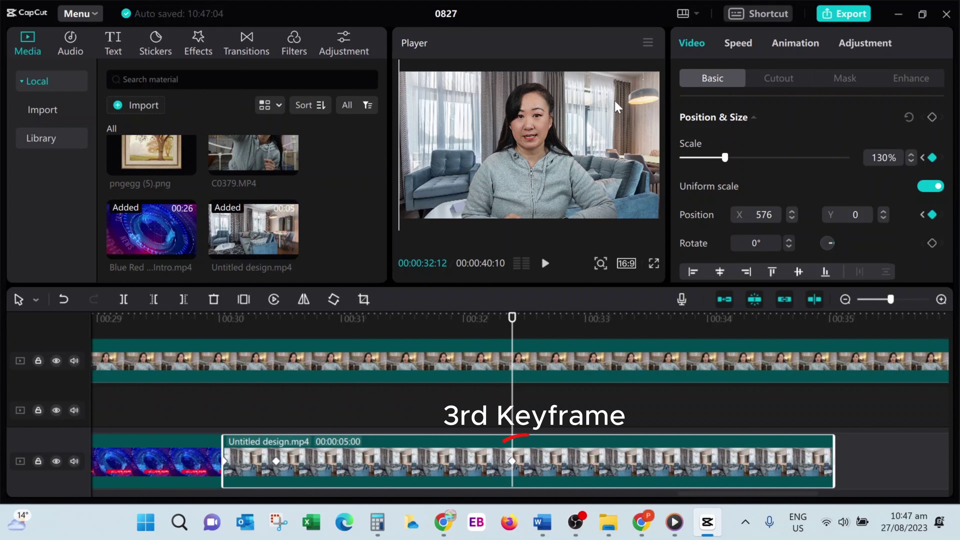
left_click_drag(649, 126, 576, 125)
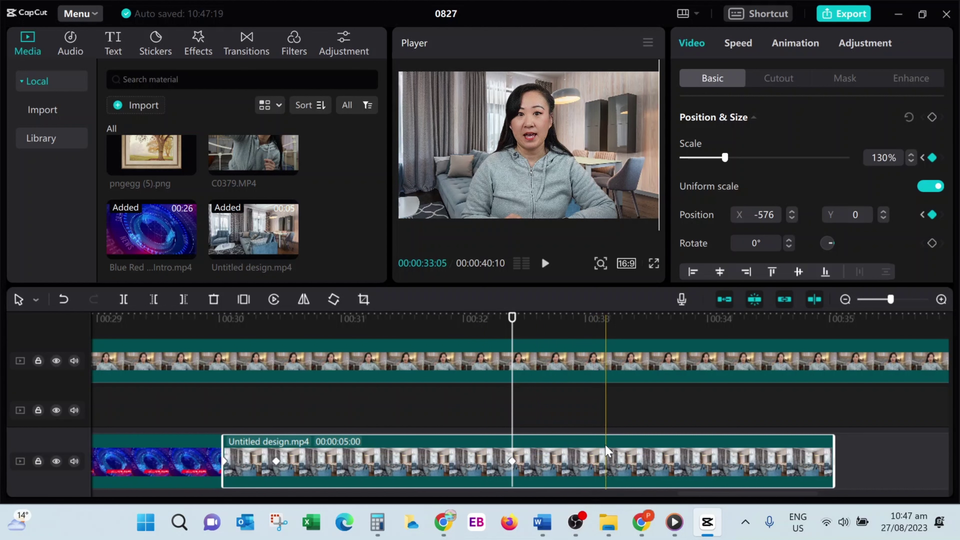
Add final keyframes returning the scale to 100%, then preview from 00:30:01
left_click(553, 432)
left_click(565, 443)
left_click(932, 157)
left_click(931, 214)
type("100")
key("Return")
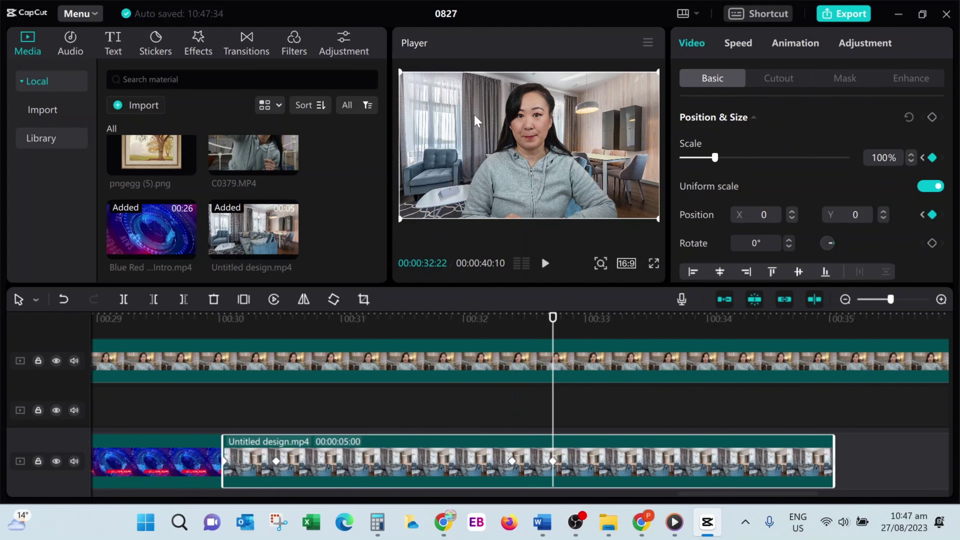
left_click(224, 320)
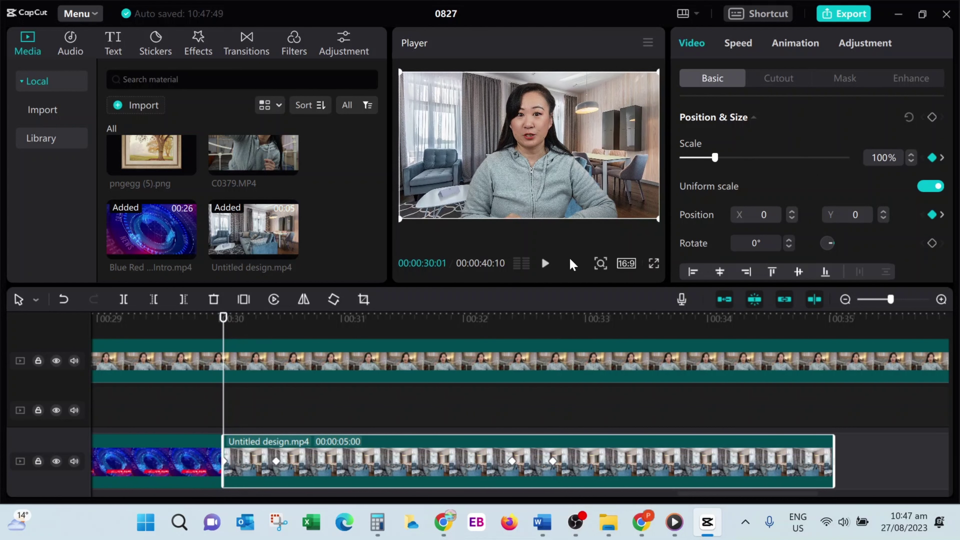
left_click(544, 264)
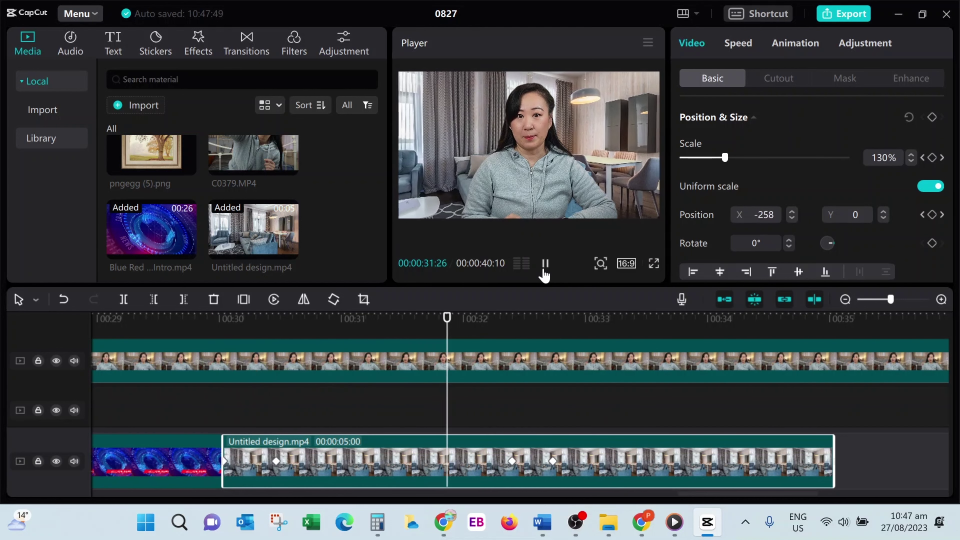
left_click(544, 271)
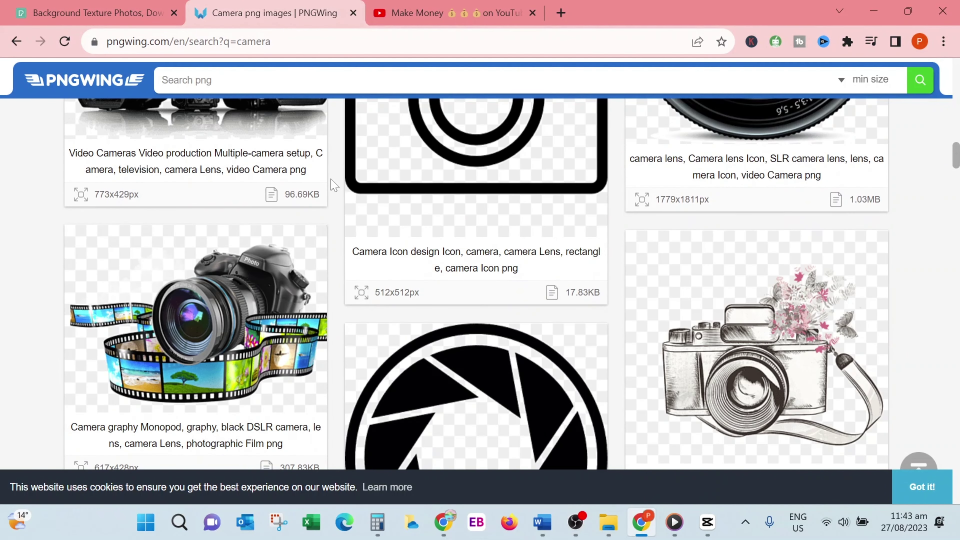
scroll(333, 183, "down", 8)
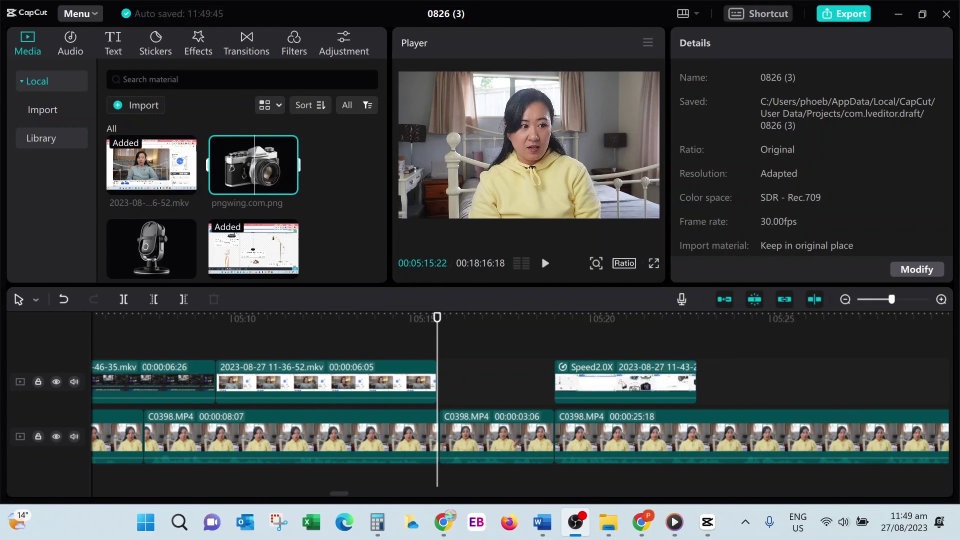
Place the camera PNG on a track above the talking head and shrink it to 39%
left_click(225, 187)
left_click_drag(225, 187, 439, 390)
left_click_drag(619, 221, 568, 178)
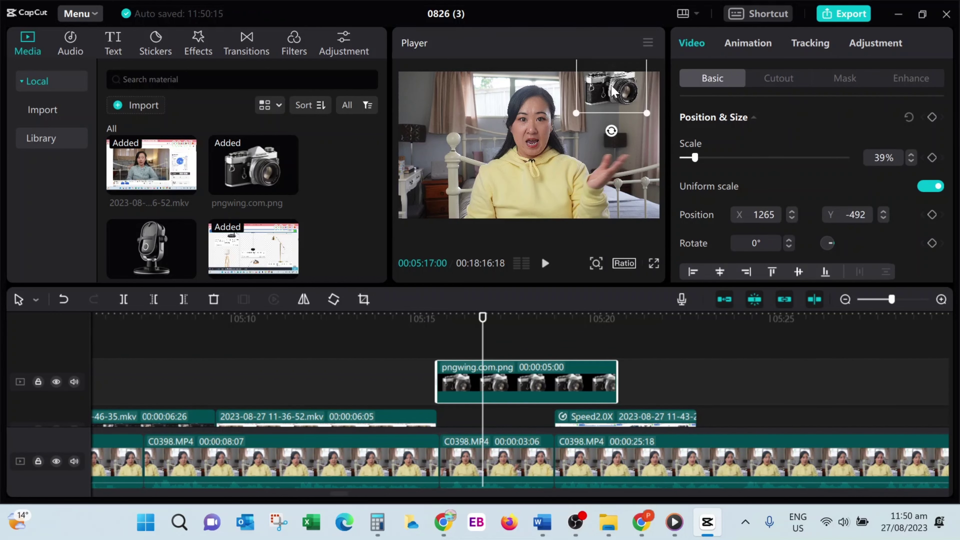
Keyframe the camera's position from above the frame down into the speaker's open hand
left_click_drag(604, 81, 614, 58)
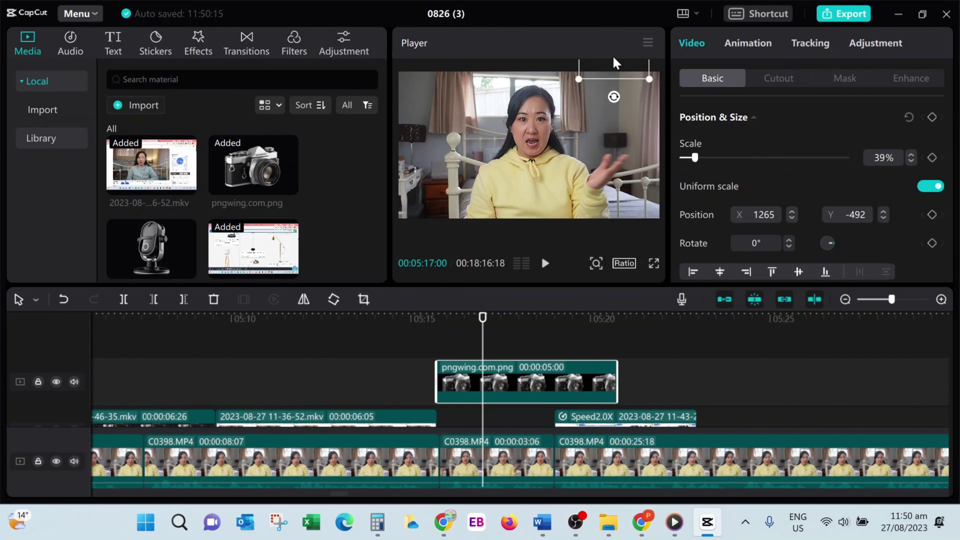
left_click(932, 215)
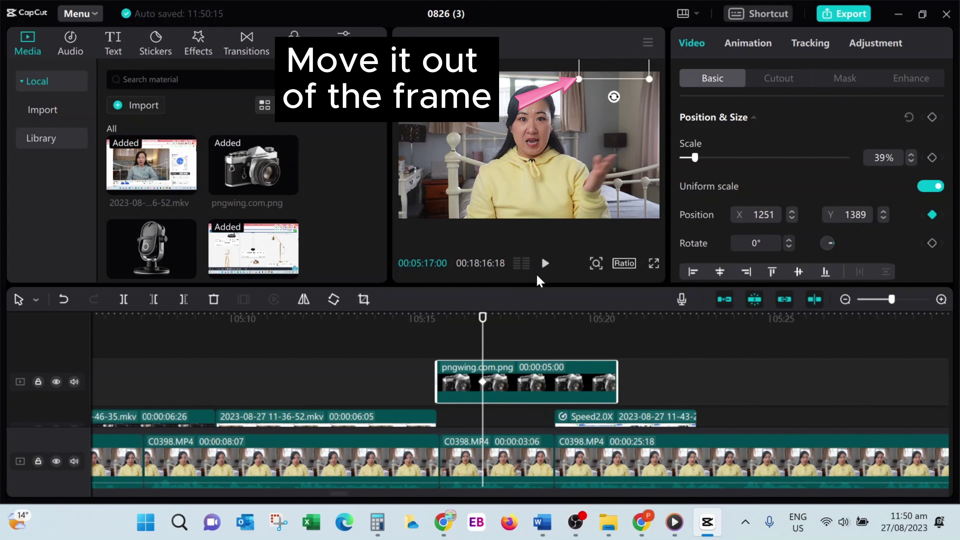
left_click(515, 324)
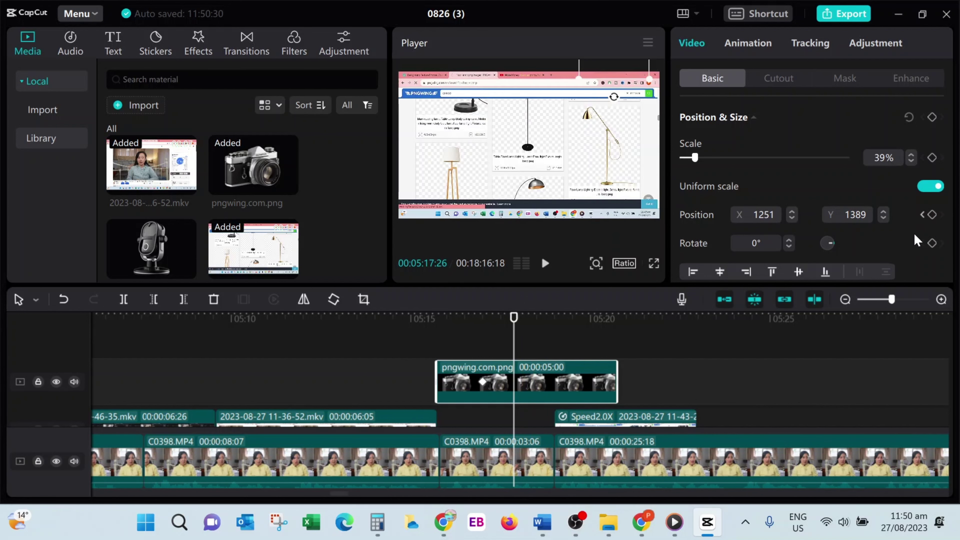
left_click(932, 216)
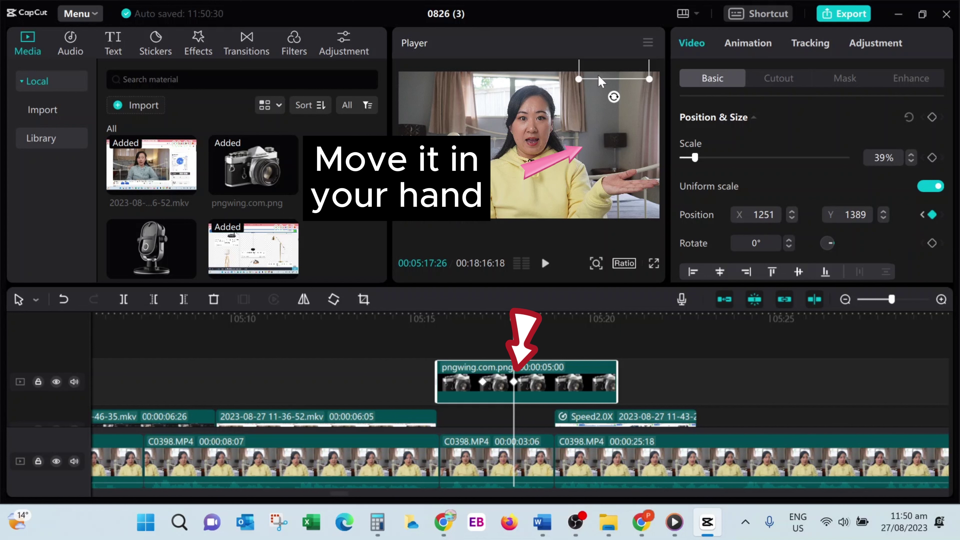
left_click_drag(600, 85, 602, 180)
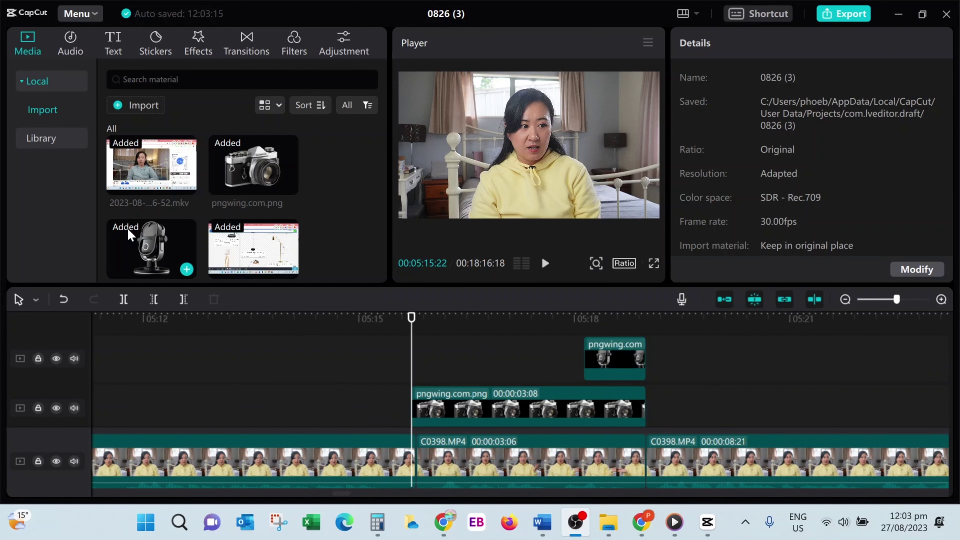
Search the Audio library for 'woosh', preview a result, and add Deep woosh at the playhead
left_click(69, 41)
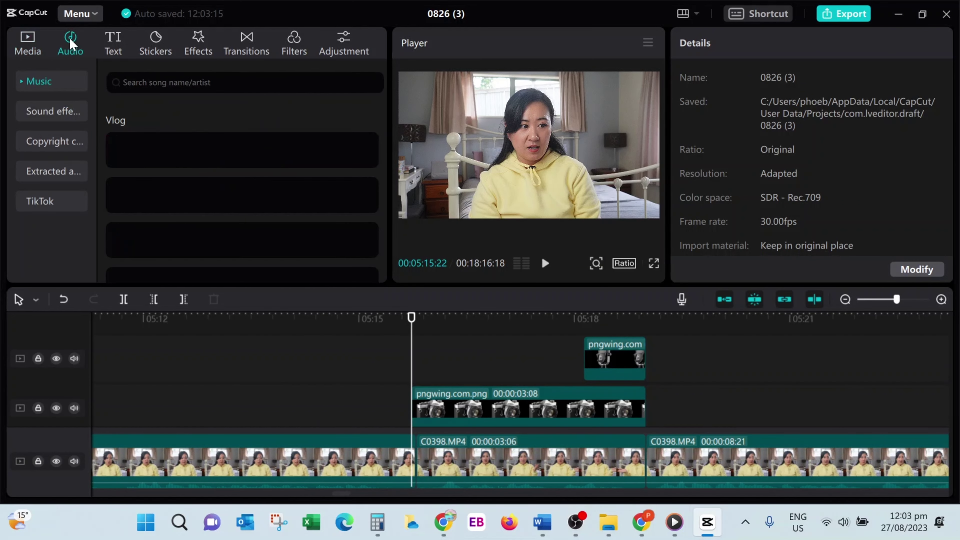
left_click(150, 84)
type("woosh")
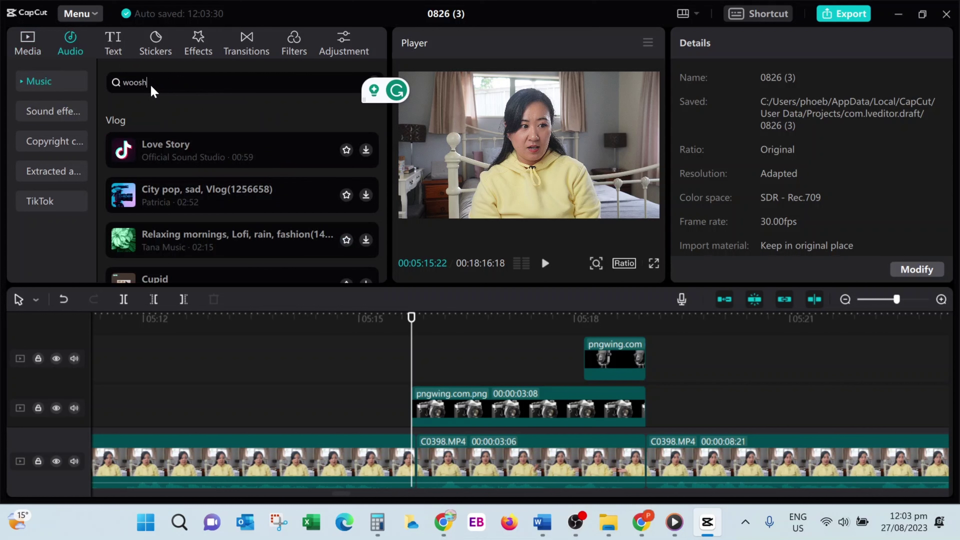
key("Return")
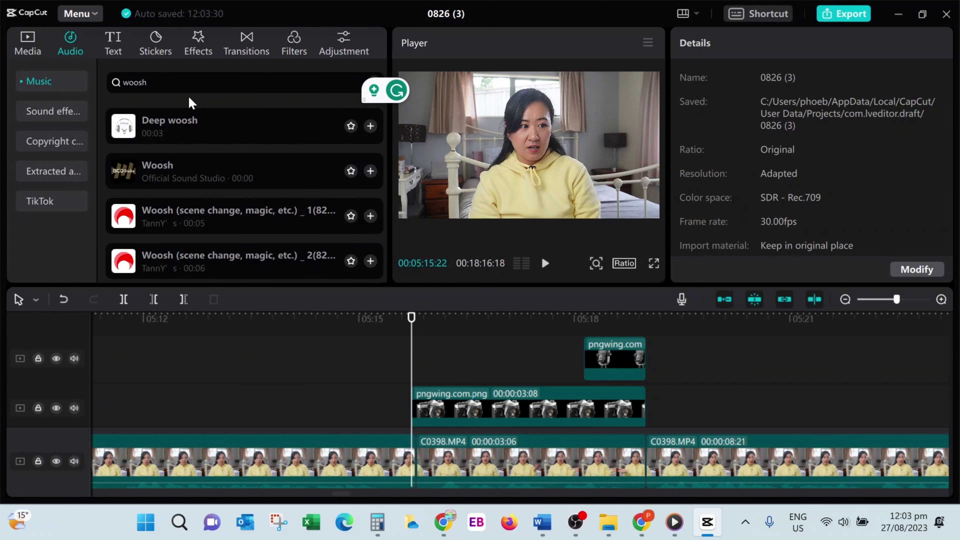
left_click(186, 213)
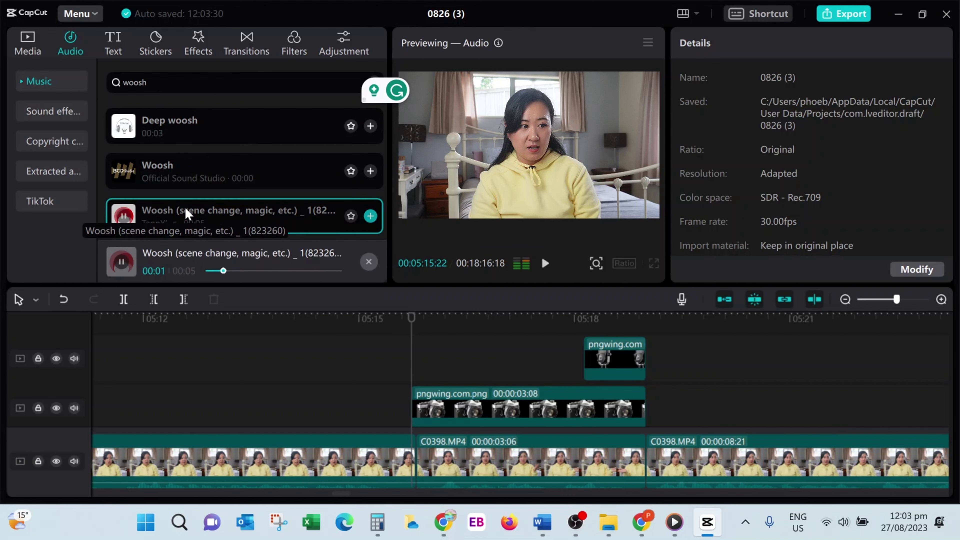
left_click(371, 126)
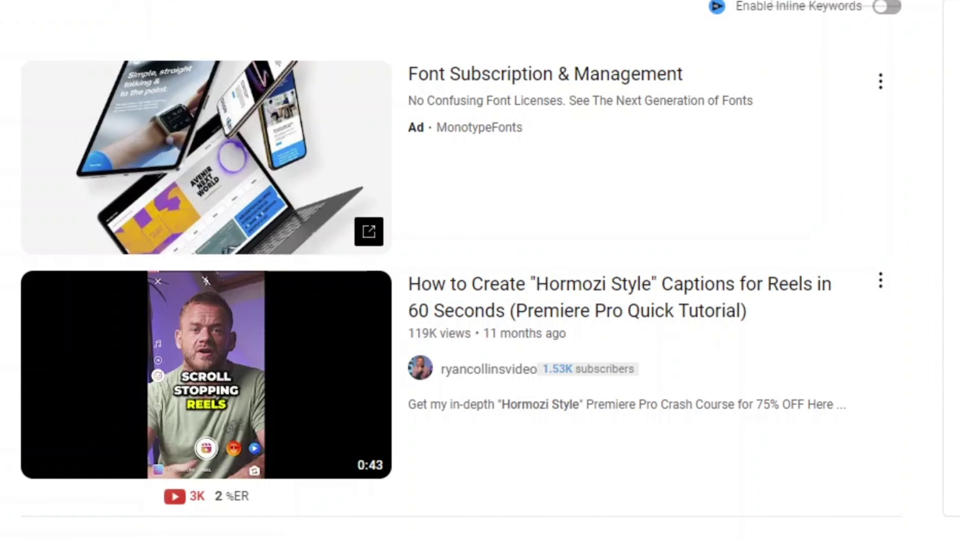
Browse the YouTube Hormozi caption tutorials, then add a Default text clip at 30 seconds
scroll(678, 459, "down", 10)
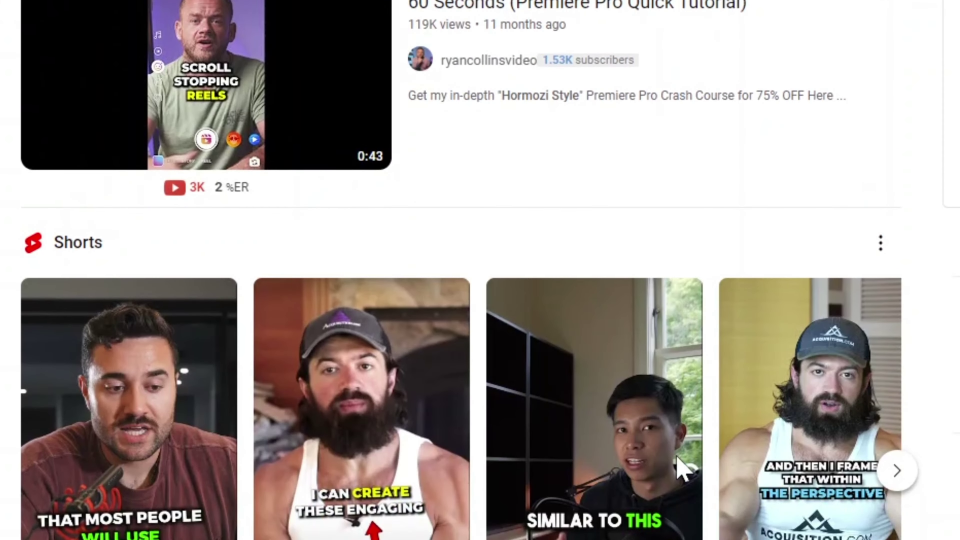
scroll(674, 467, "down", 6)
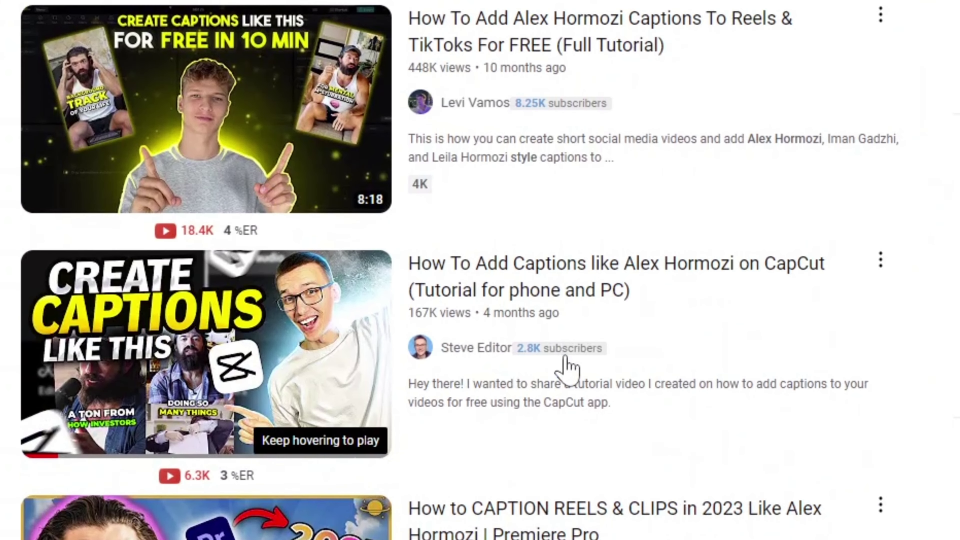
scroll(610, 420, "down", 5)
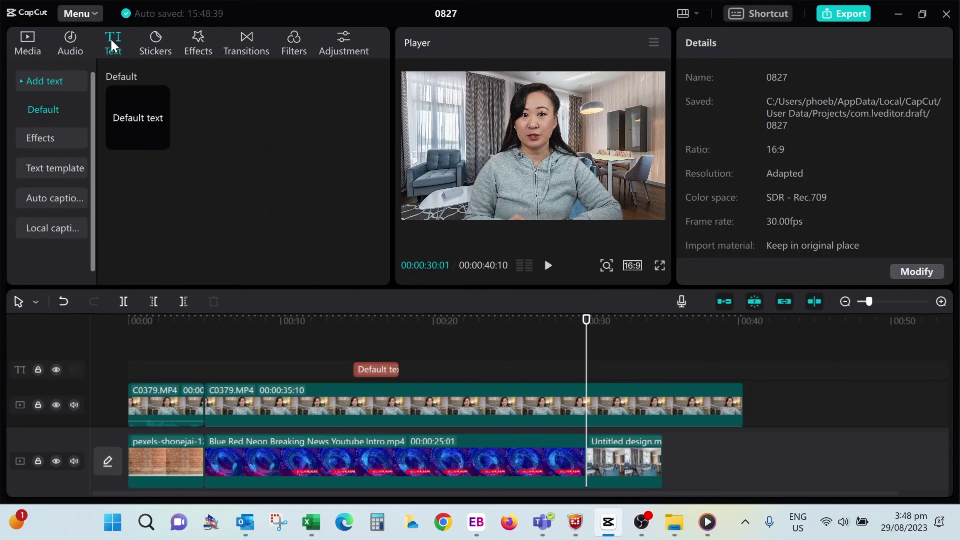
mouse_move(154, 96)
left_click(158, 140)
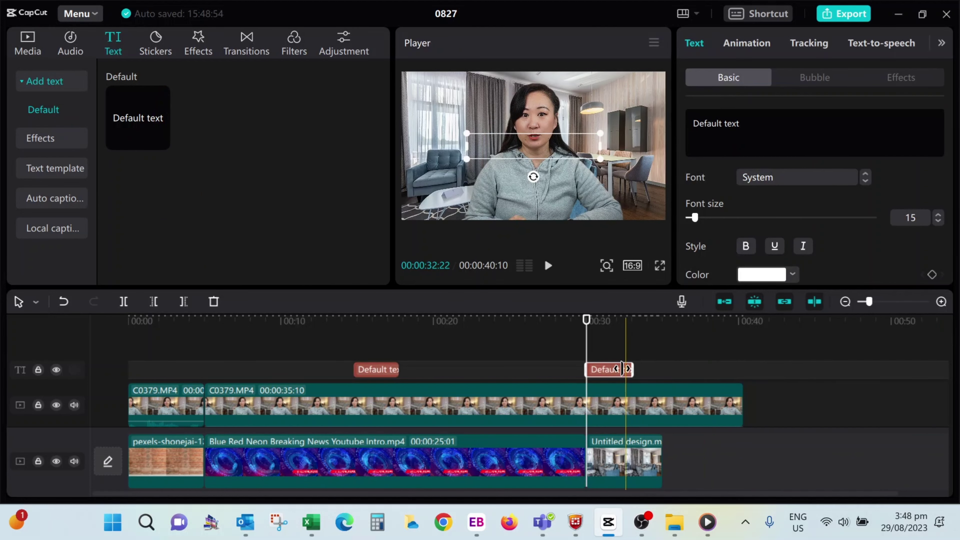
Scroll through CapCut's font list for the new text without choosing one
left_click(825, 178)
scroll(798, 335, "down", 5)
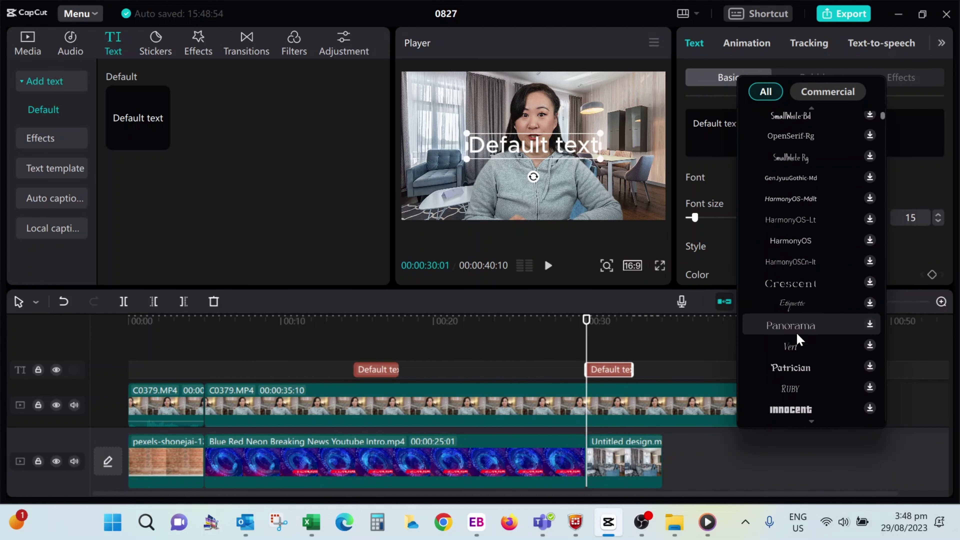
scroll(798, 338, "down", 10)
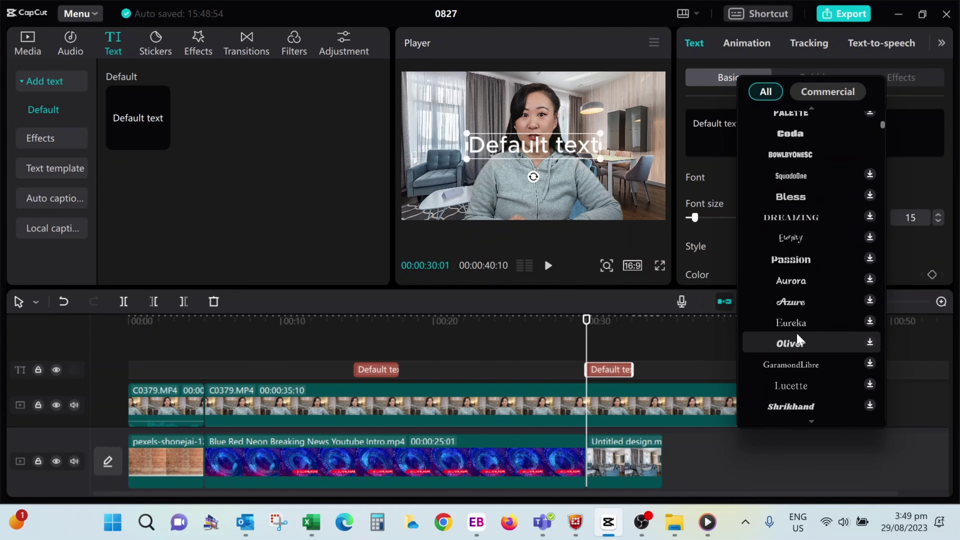
scroll(796, 338, "down", 3)
Browse the text templates, then load dafont.com in the browser
left_click(61, 168)
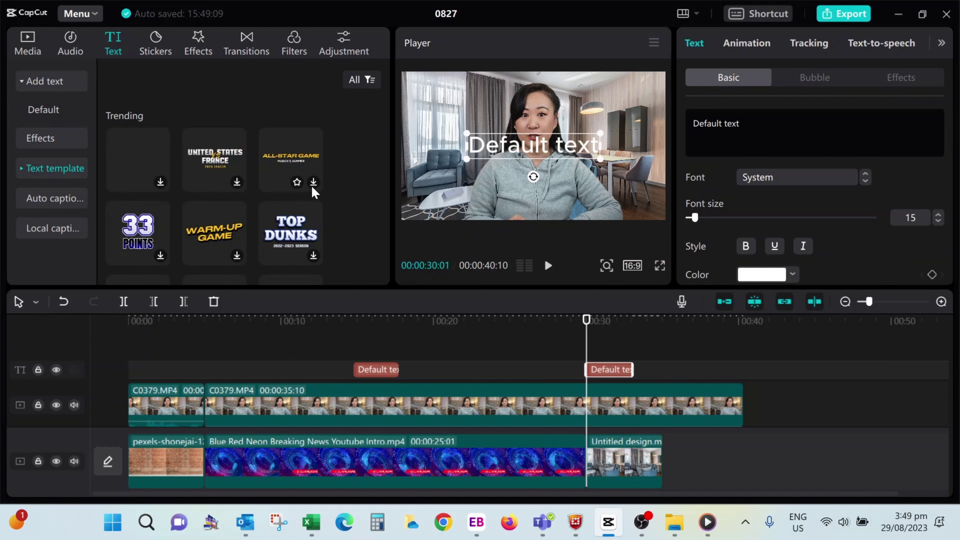
scroll(207, 205, "down", 10)
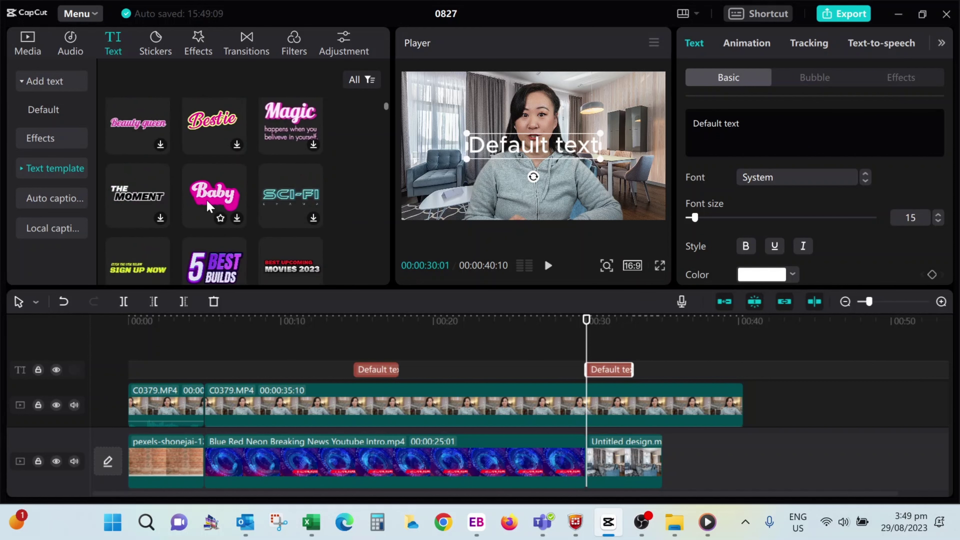
type("d")
type("a")
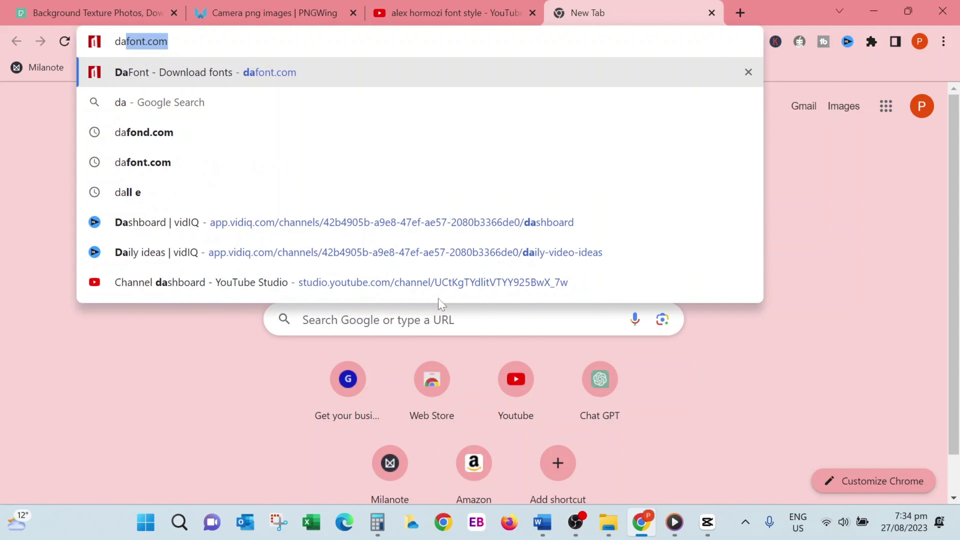
key("Return")
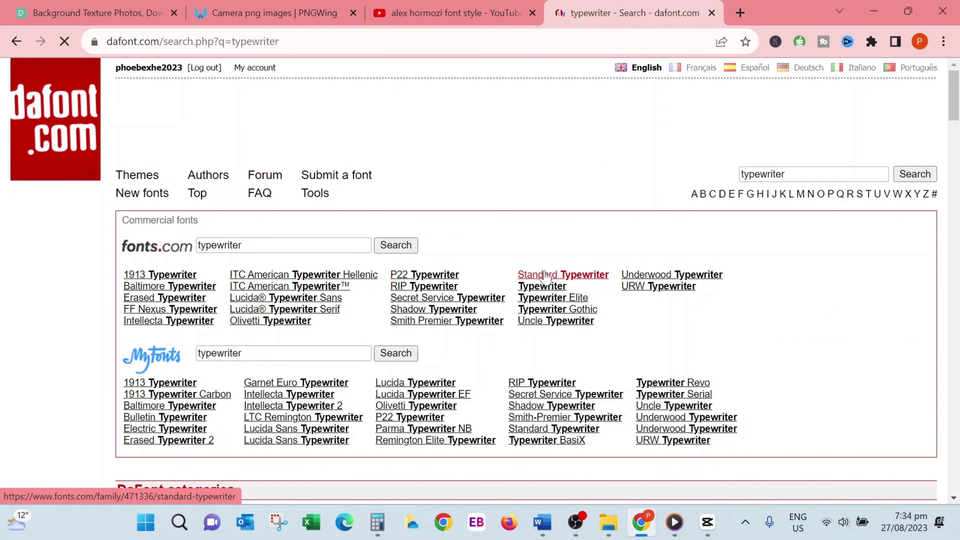
Download Tox Typewriter from the DaFont typewriter results and install the font from its zip
scroll(545, 276, "down", 15)
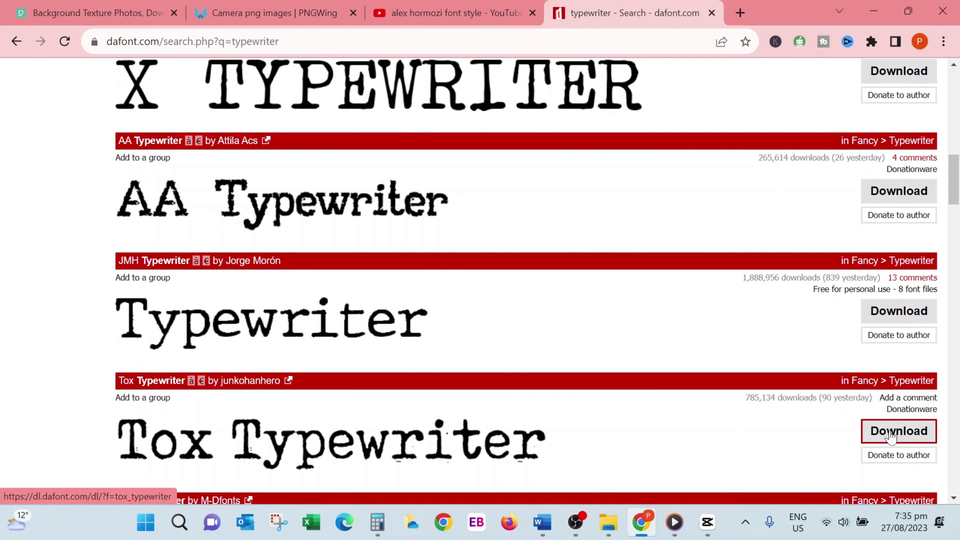
left_click(891, 437)
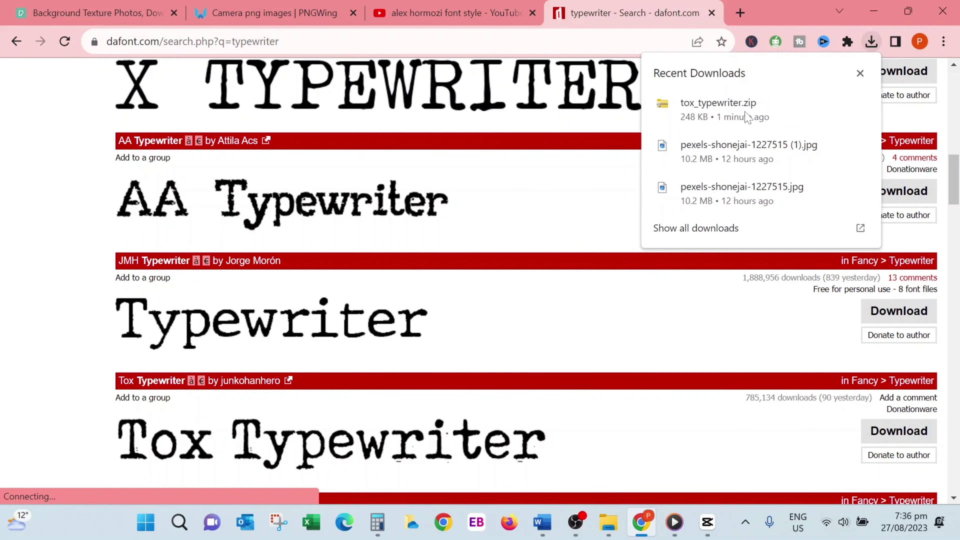
left_click(837, 105)
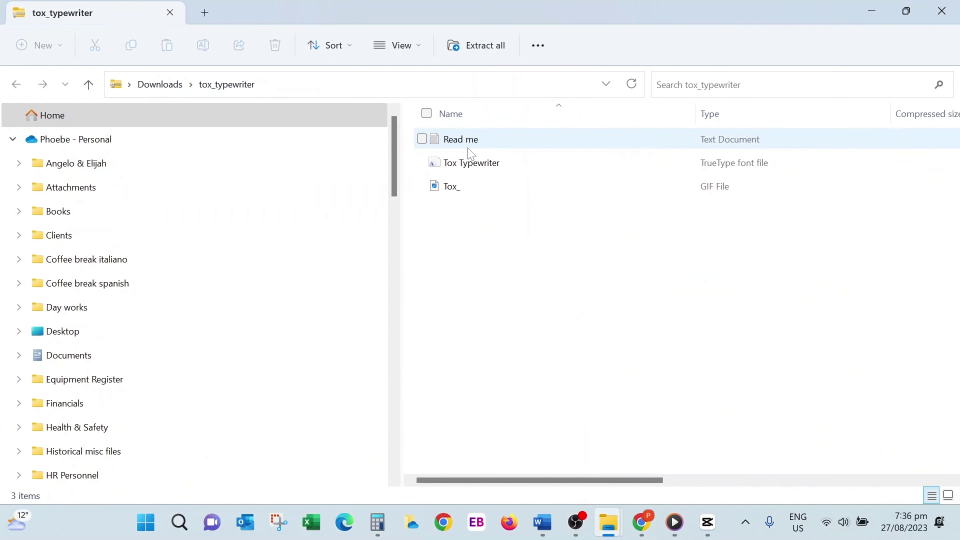
left_click(471, 163)
double_click(473, 166)
left_click(159, 96)
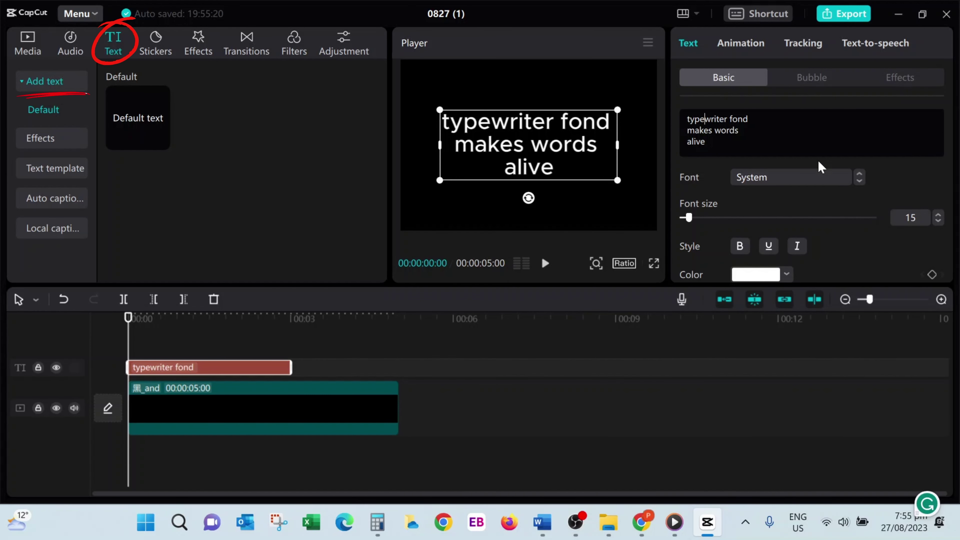
Set the title font to Tox Typewriter and give it a Typewriter in-animation
left_click(800, 172)
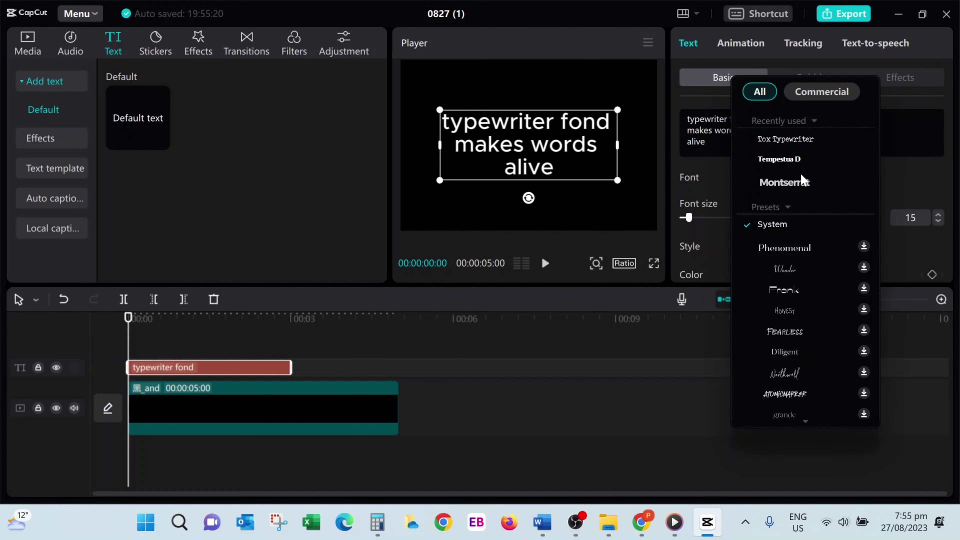
left_click(795, 143)
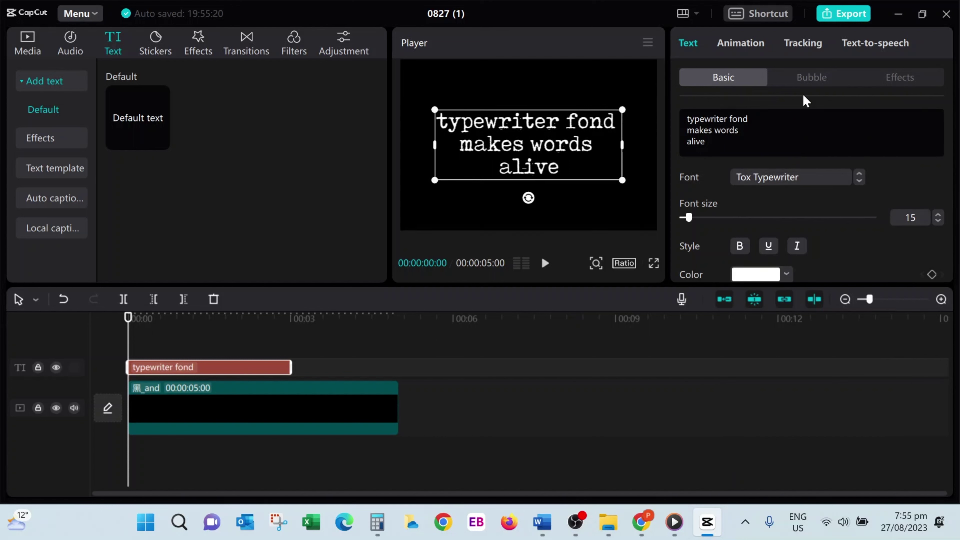
left_click(741, 43)
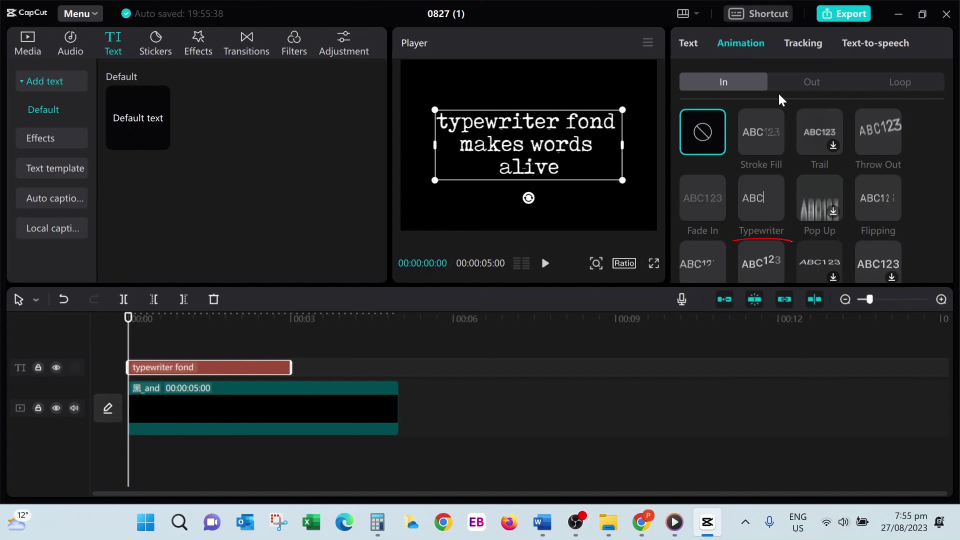
left_click(776, 221)
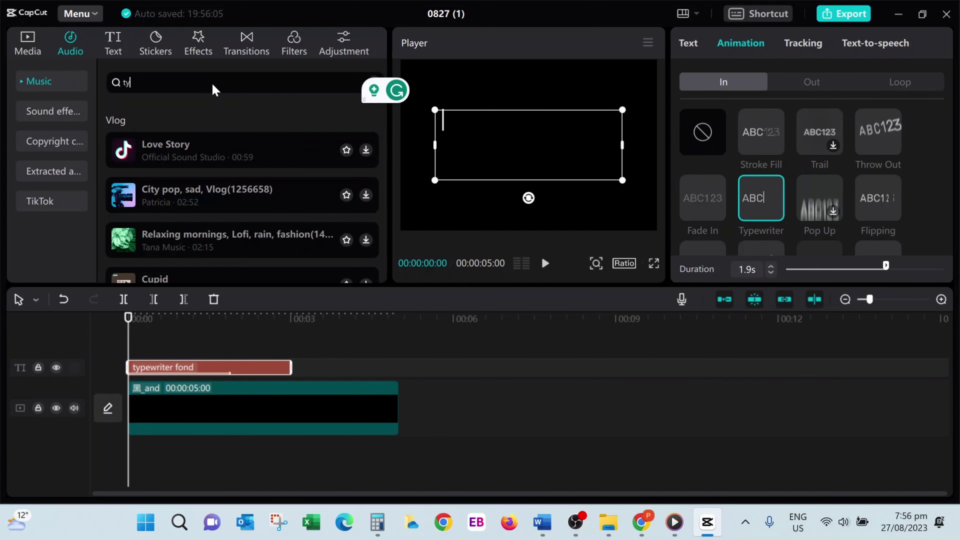
Search audio for typing sounds, add Typing sound (keyboard), and play the title back
type("ping")
key("Return")
left_click(370, 171)
left_click(545, 263)
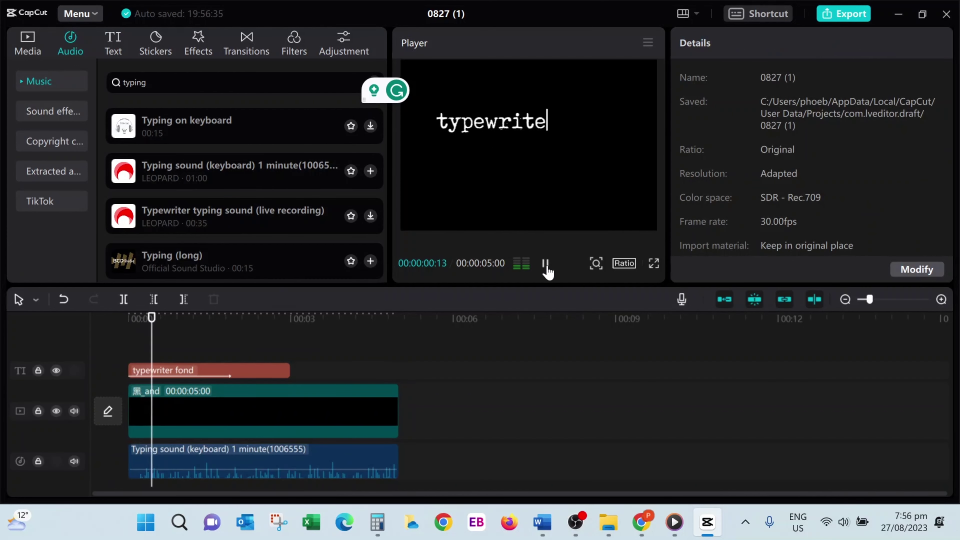